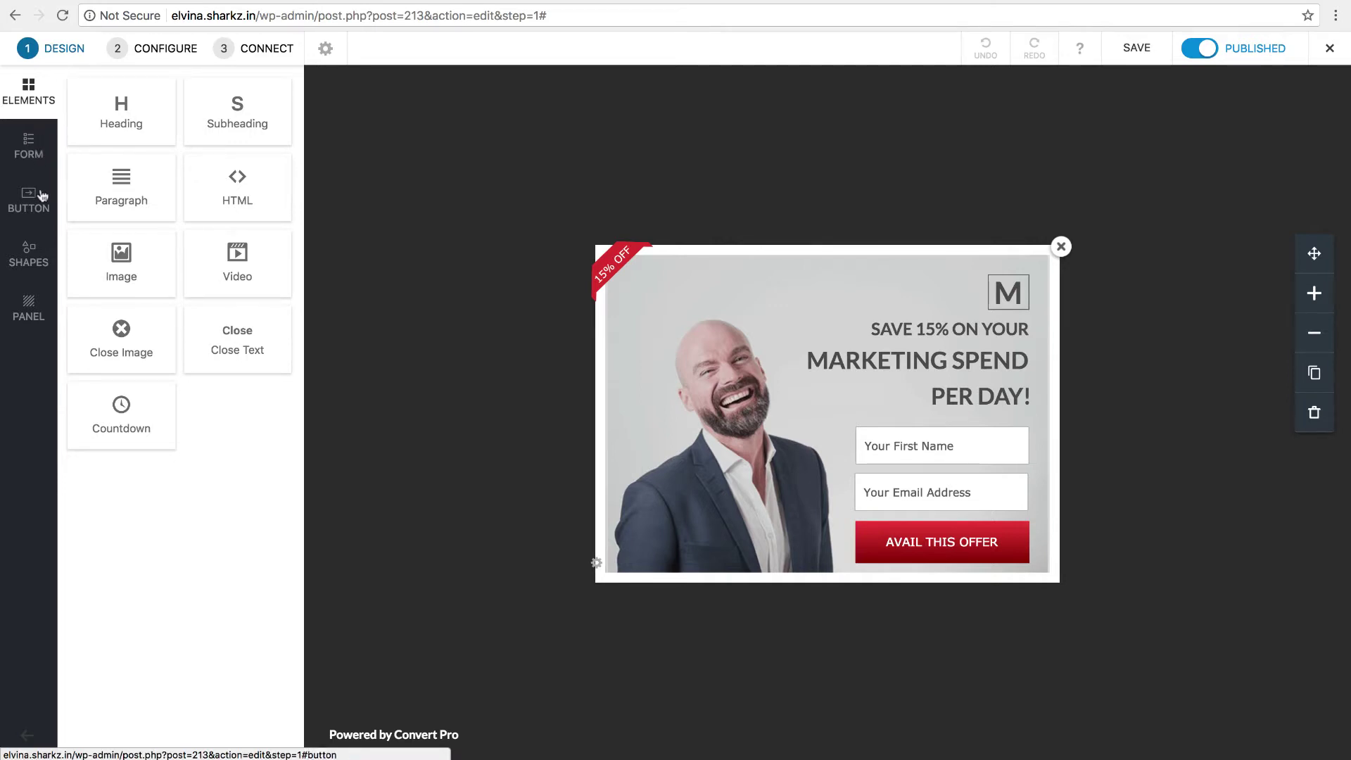
pyautogui.click(38, 257)
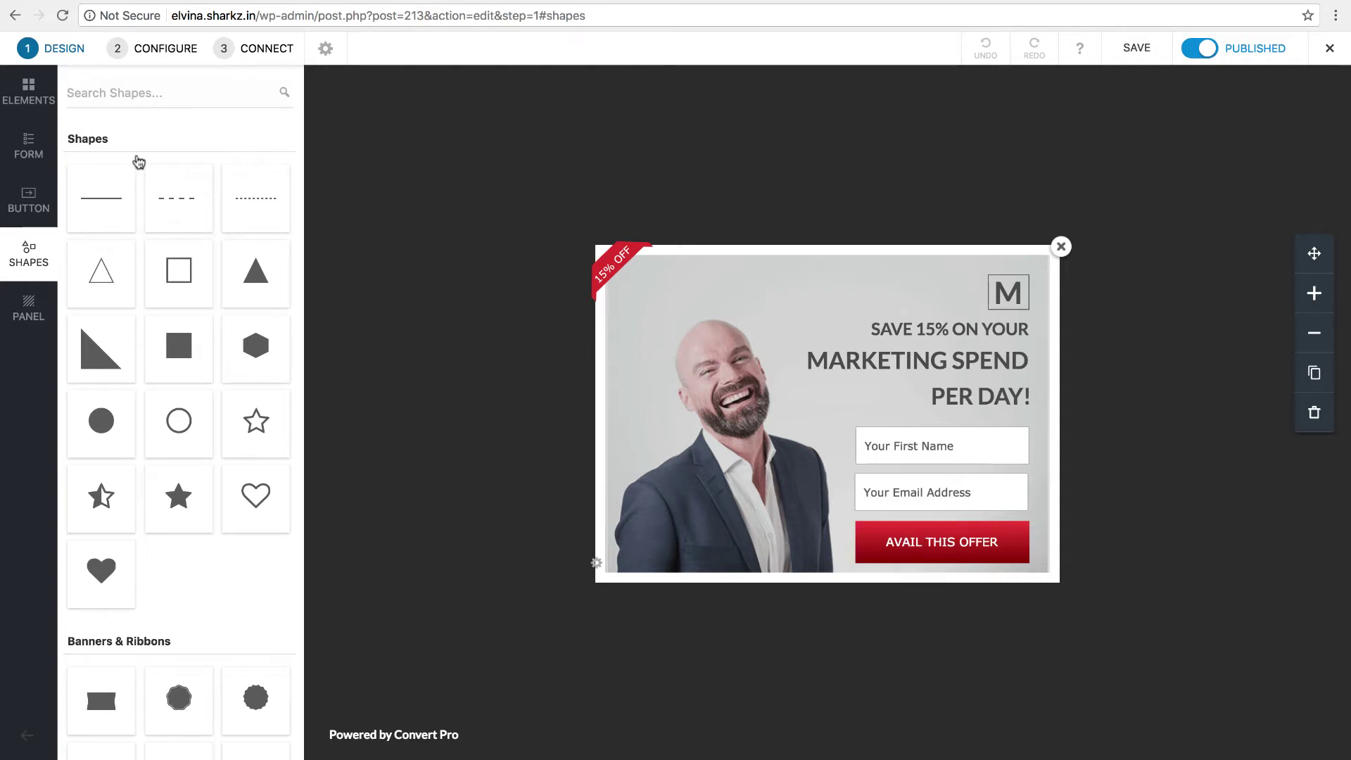
pyautogui.click(151, 55)
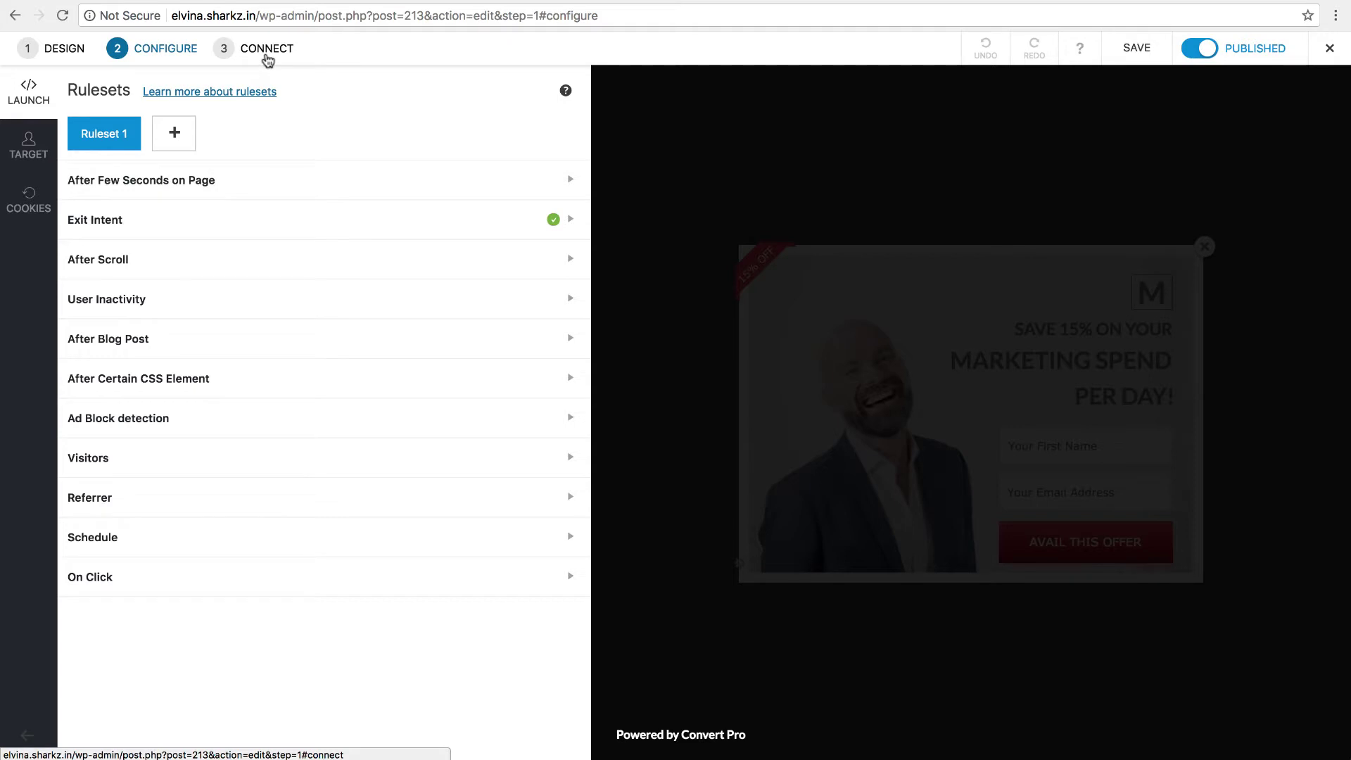
# Start the MailChimp integration setup for the popup from the available mailer services.
pyautogui.click(267, 60)
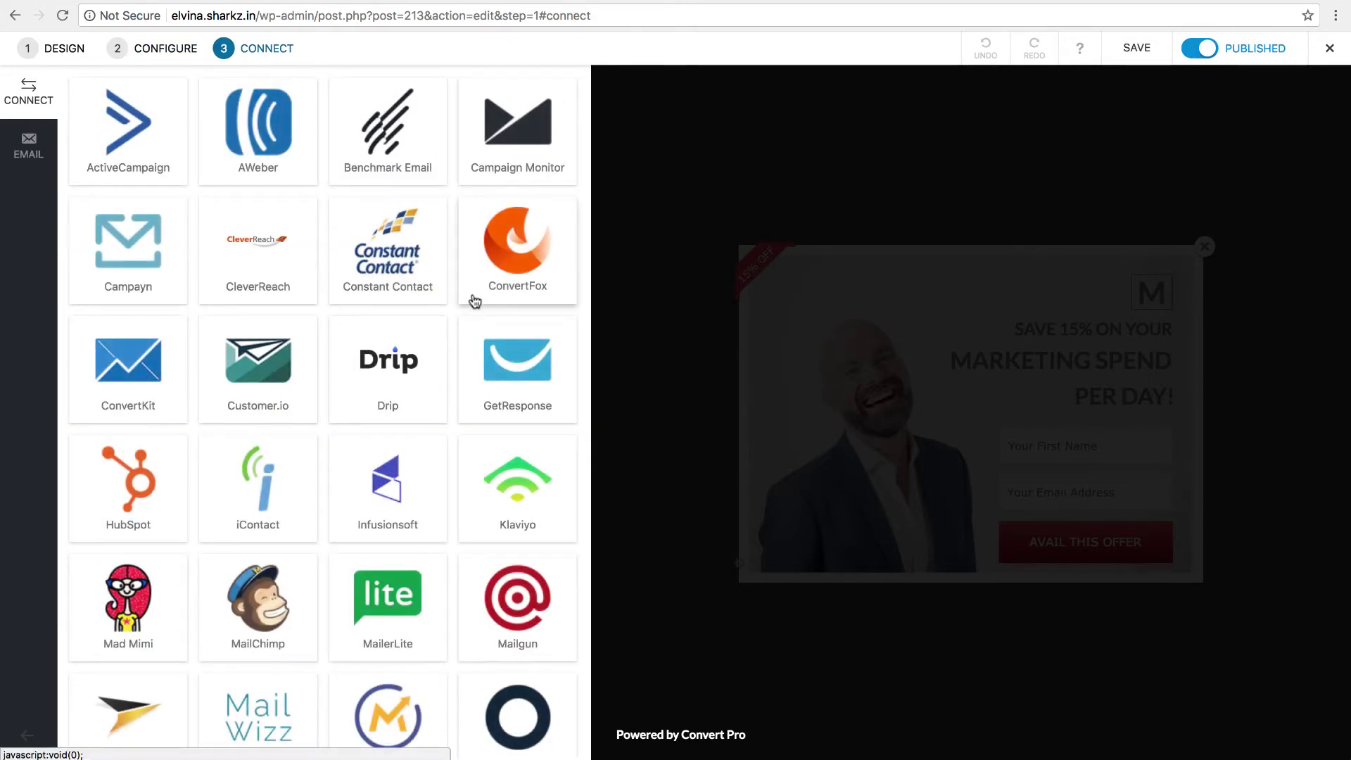
pyautogui.scroll(-4, 453, 301)
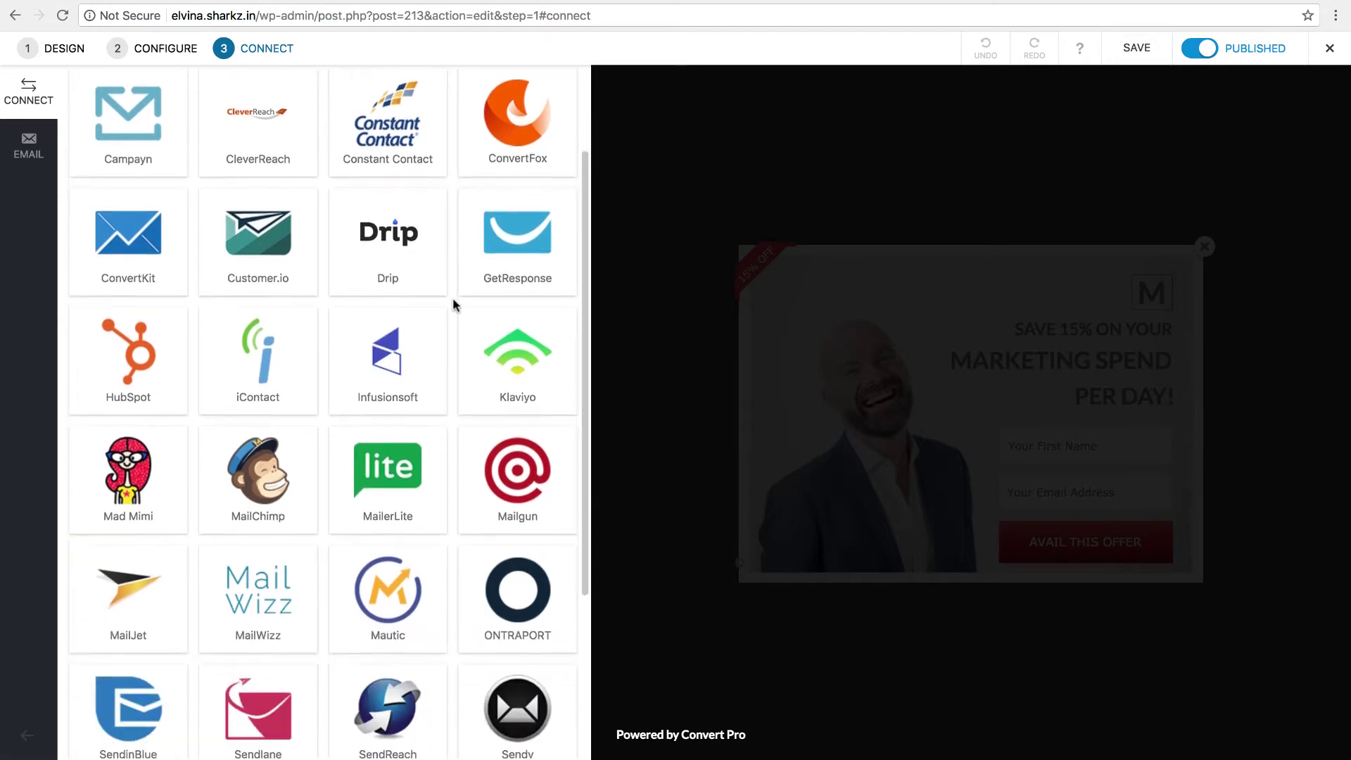
pyautogui.scroll(4, 453, 303)
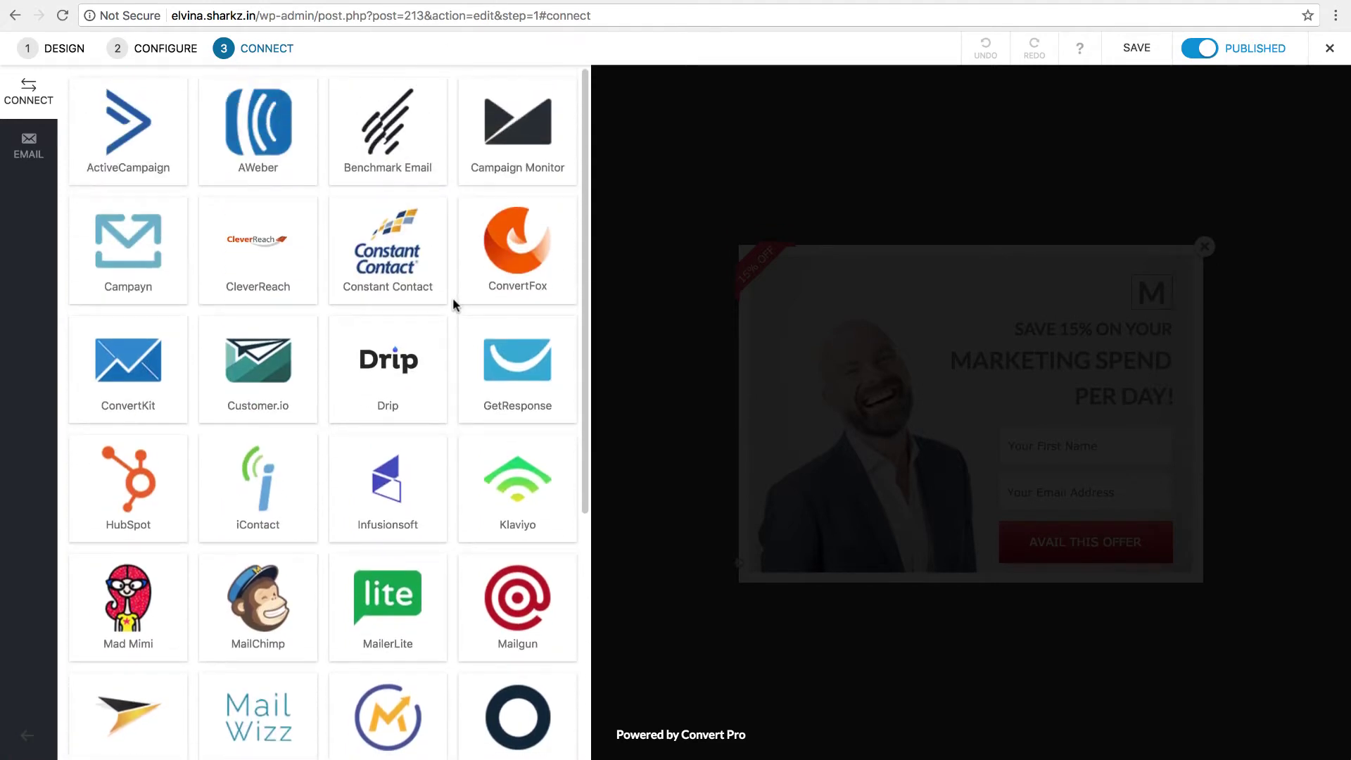
pyautogui.scroll(-2, 453, 304)
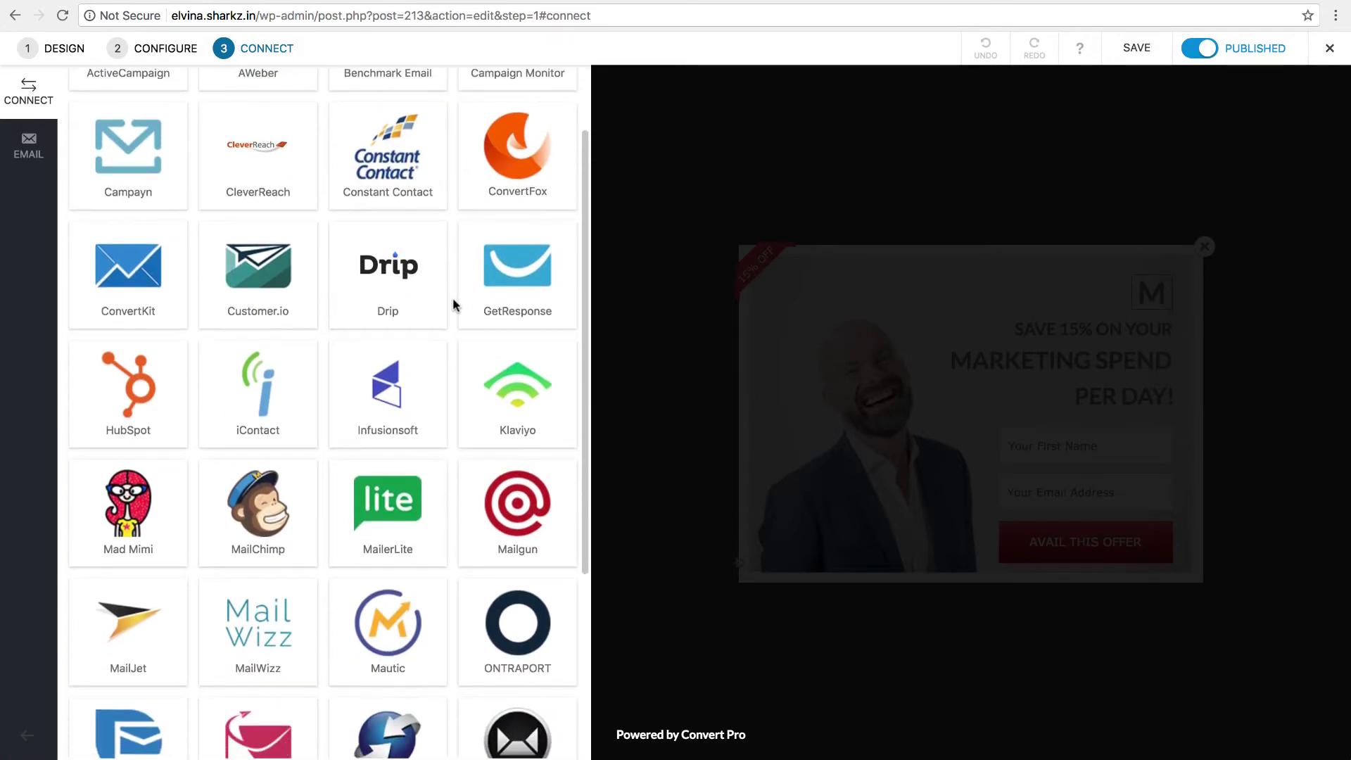
pyautogui.scroll(-3, 453, 304)
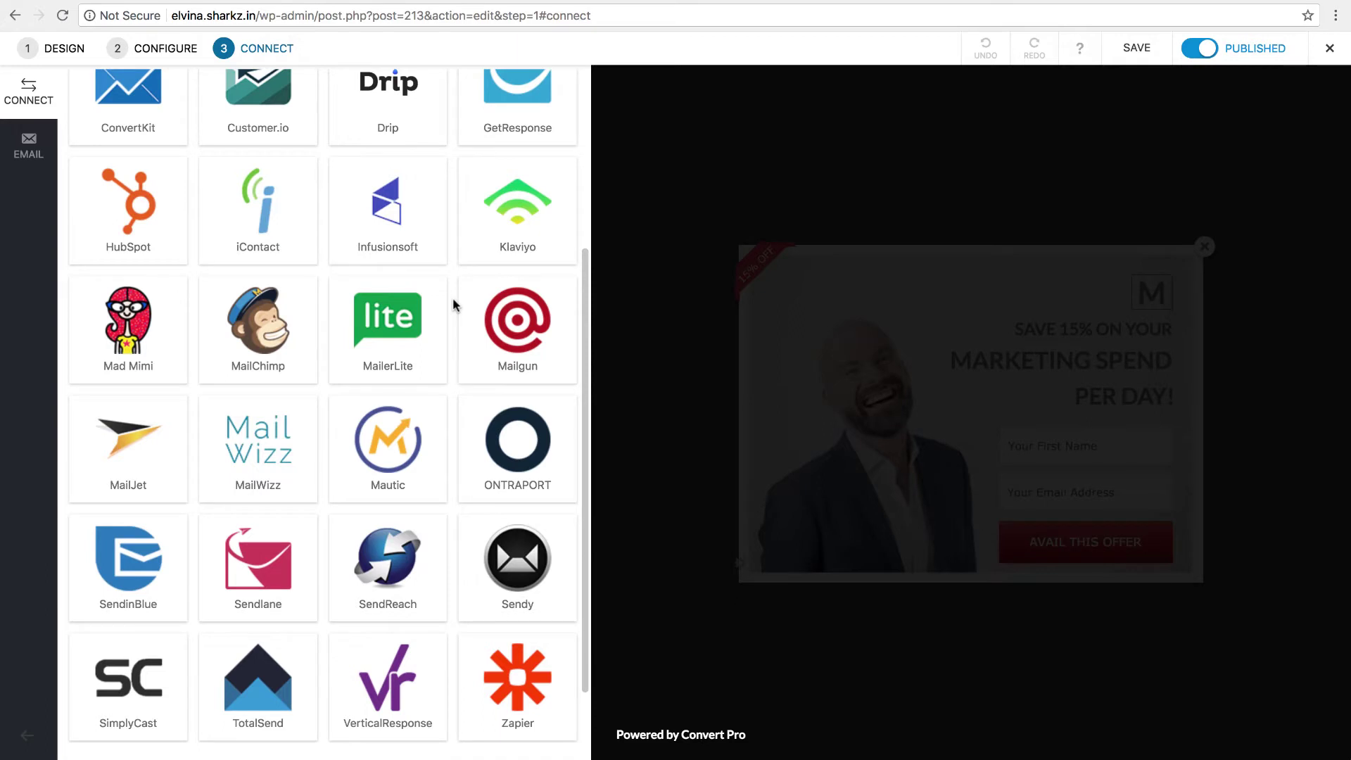
pyautogui.scroll(1, 453, 304)
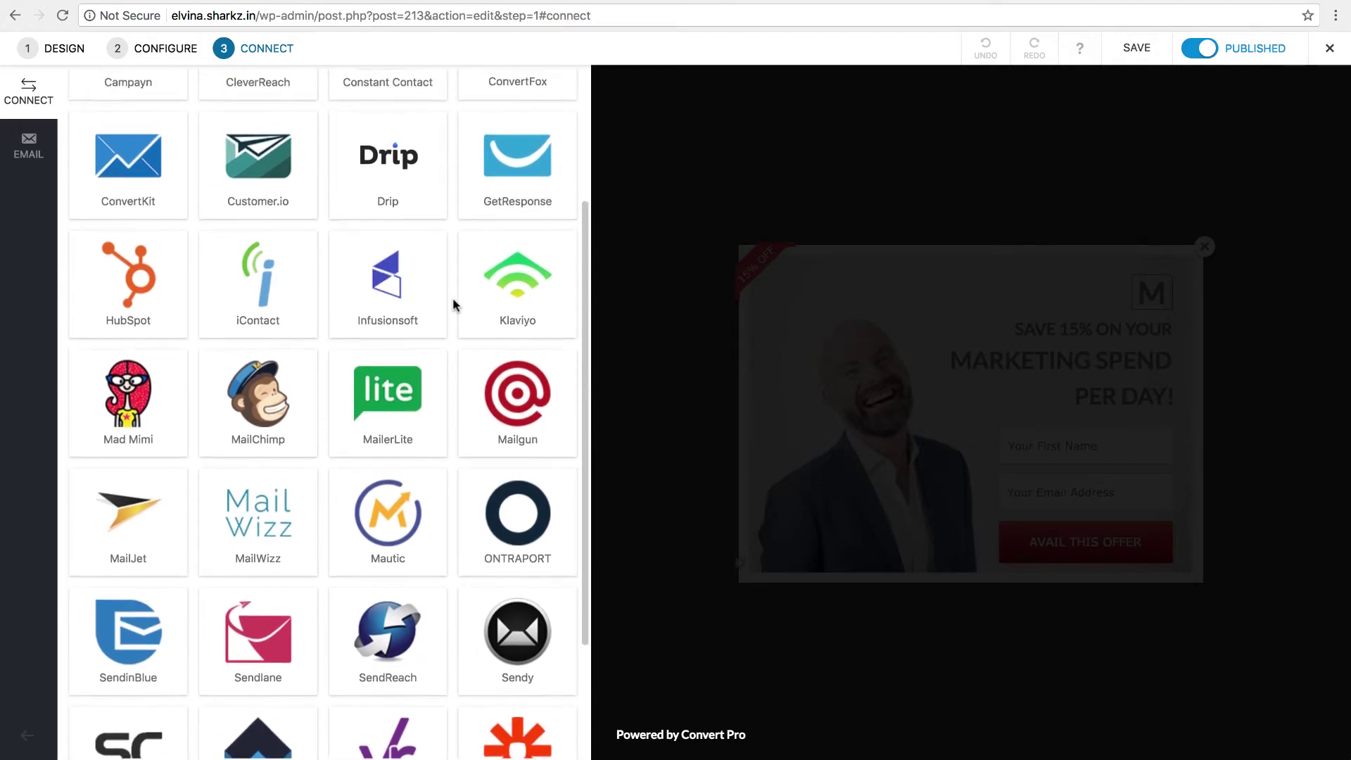
pyautogui.click(290, 395)
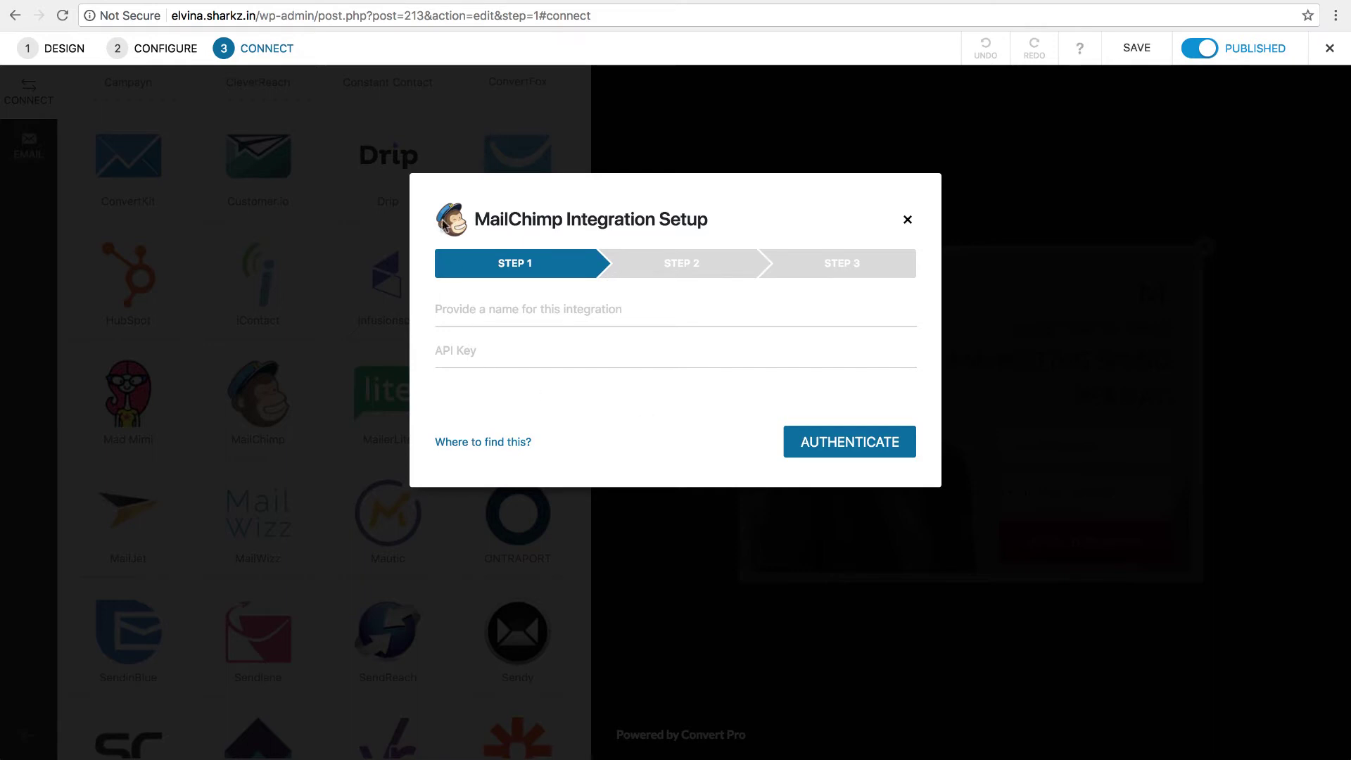
# Switch to MailChimp and open the API keys page of the account.
pyautogui.click(389, 0)
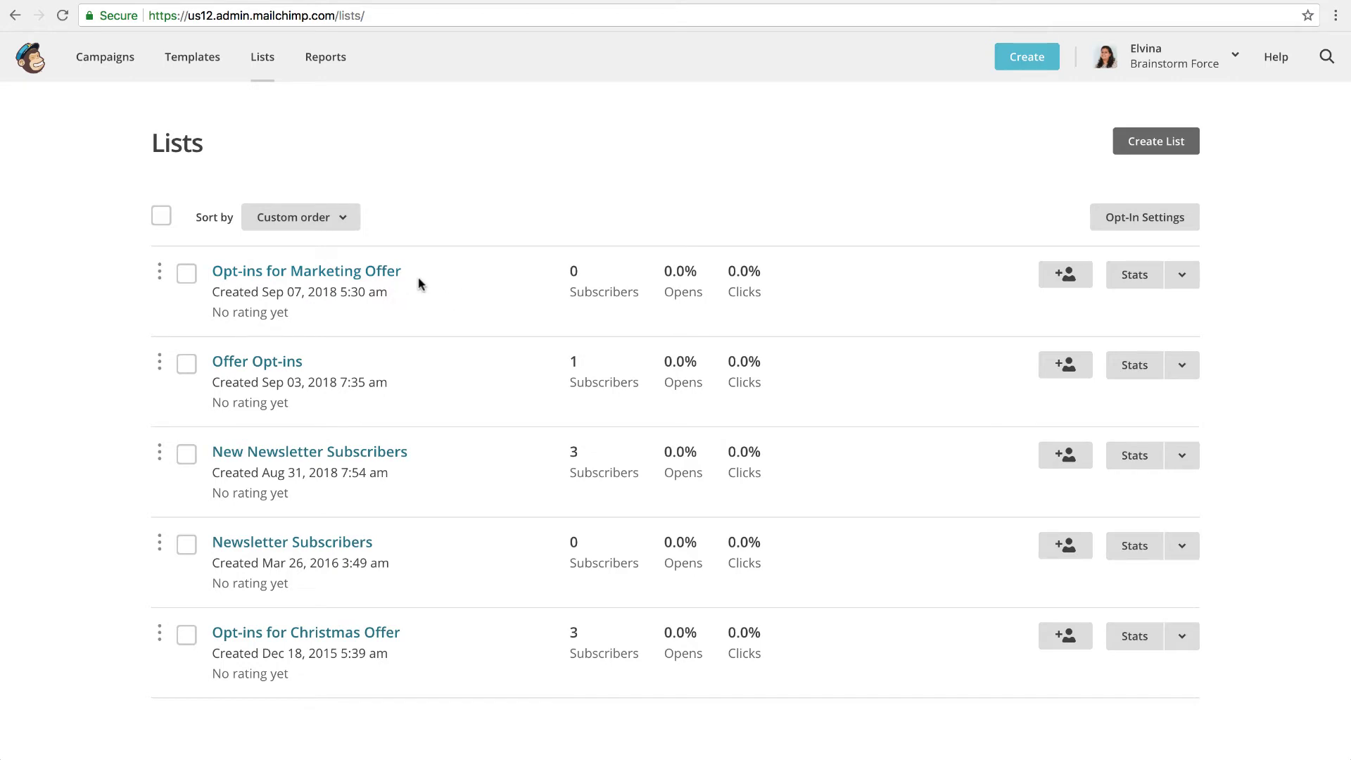
pyautogui.click(1198, 66)
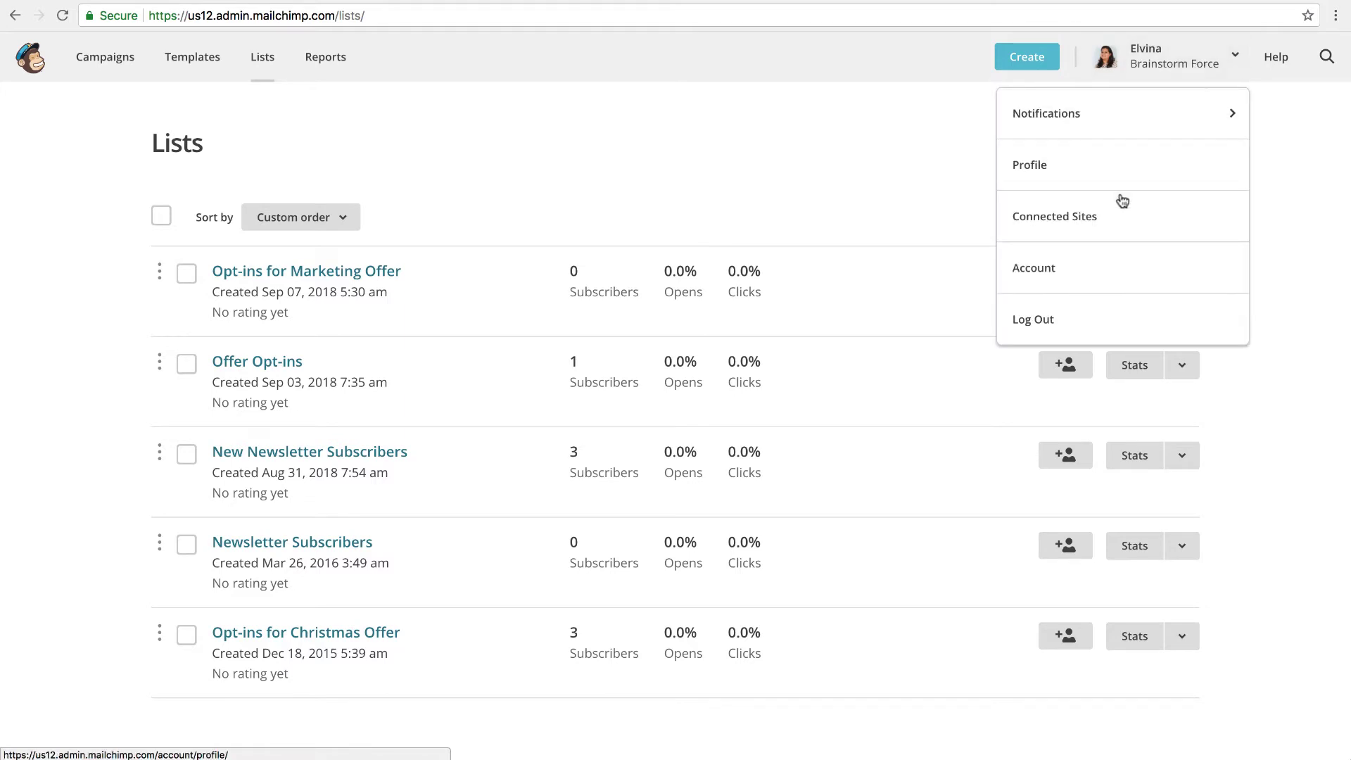
pyautogui.click(1100, 285)
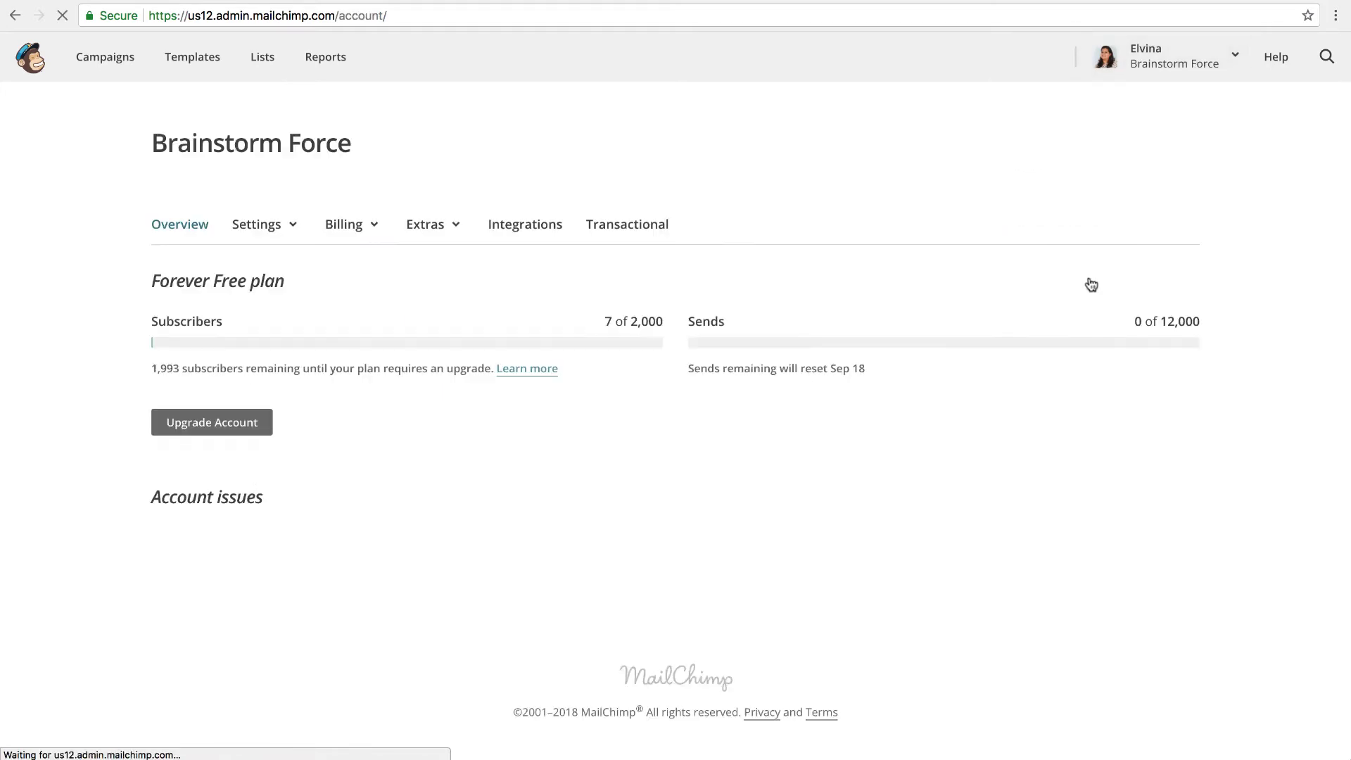
pyautogui.click(445, 237)
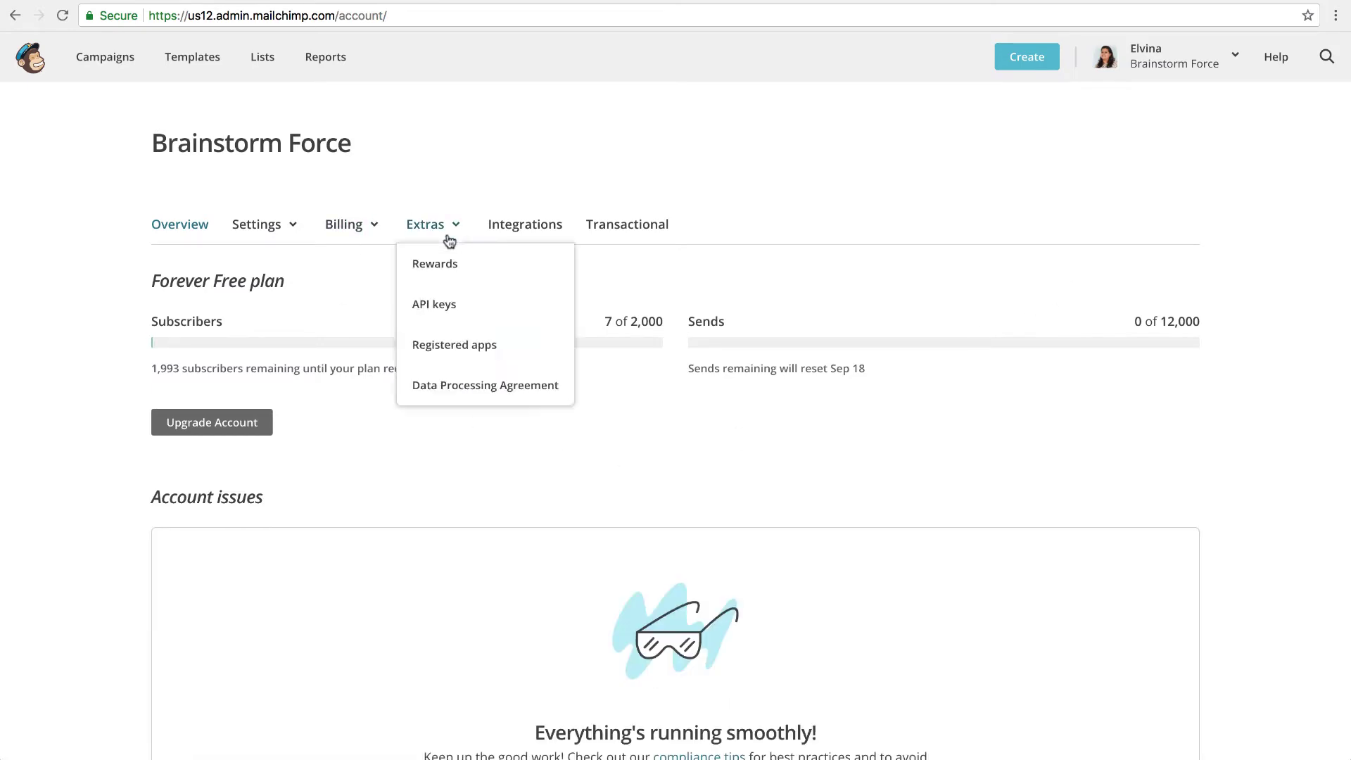
pyautogui.click(486, 307)
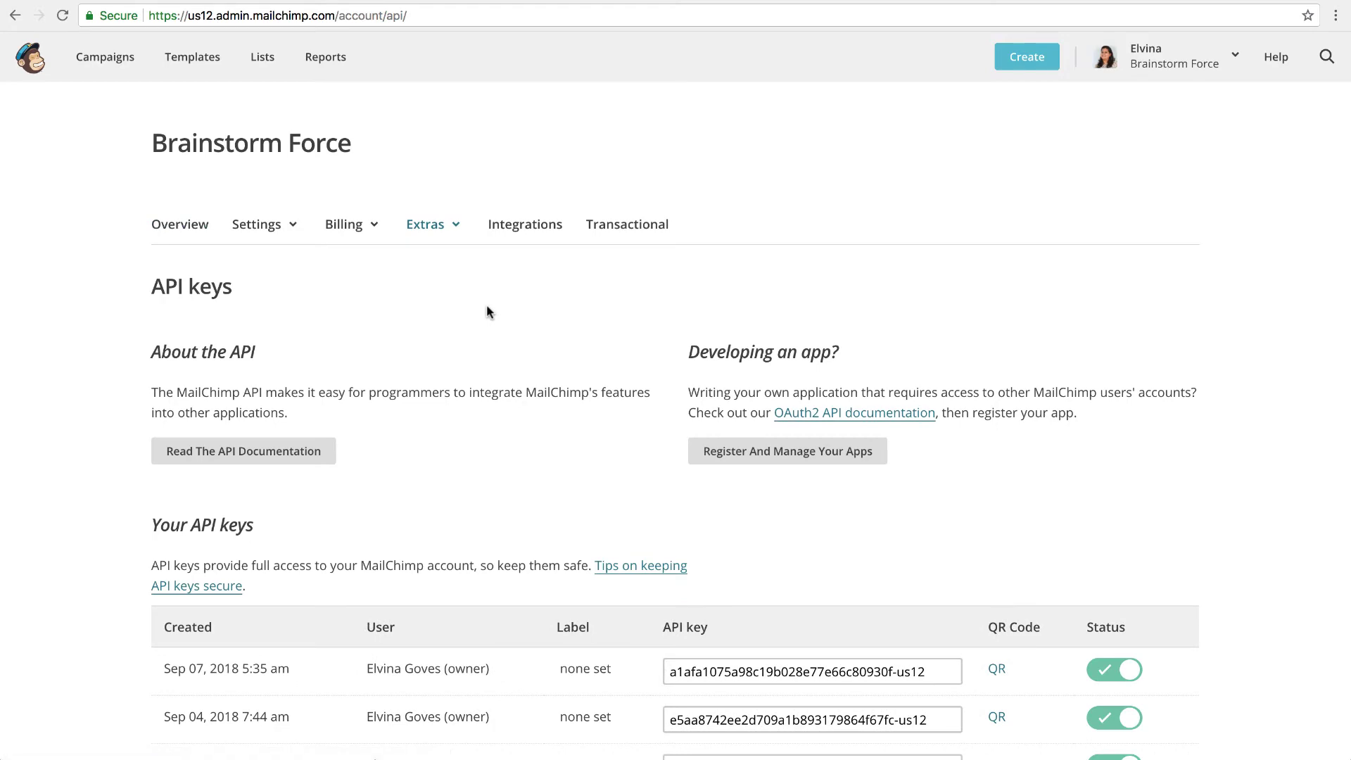
# Review the existing API keys and create a new standard MailChimp API key.
pyautogui.scroll(-5, 487, 308)
pyautogui.scroll(-1, 486, 307)
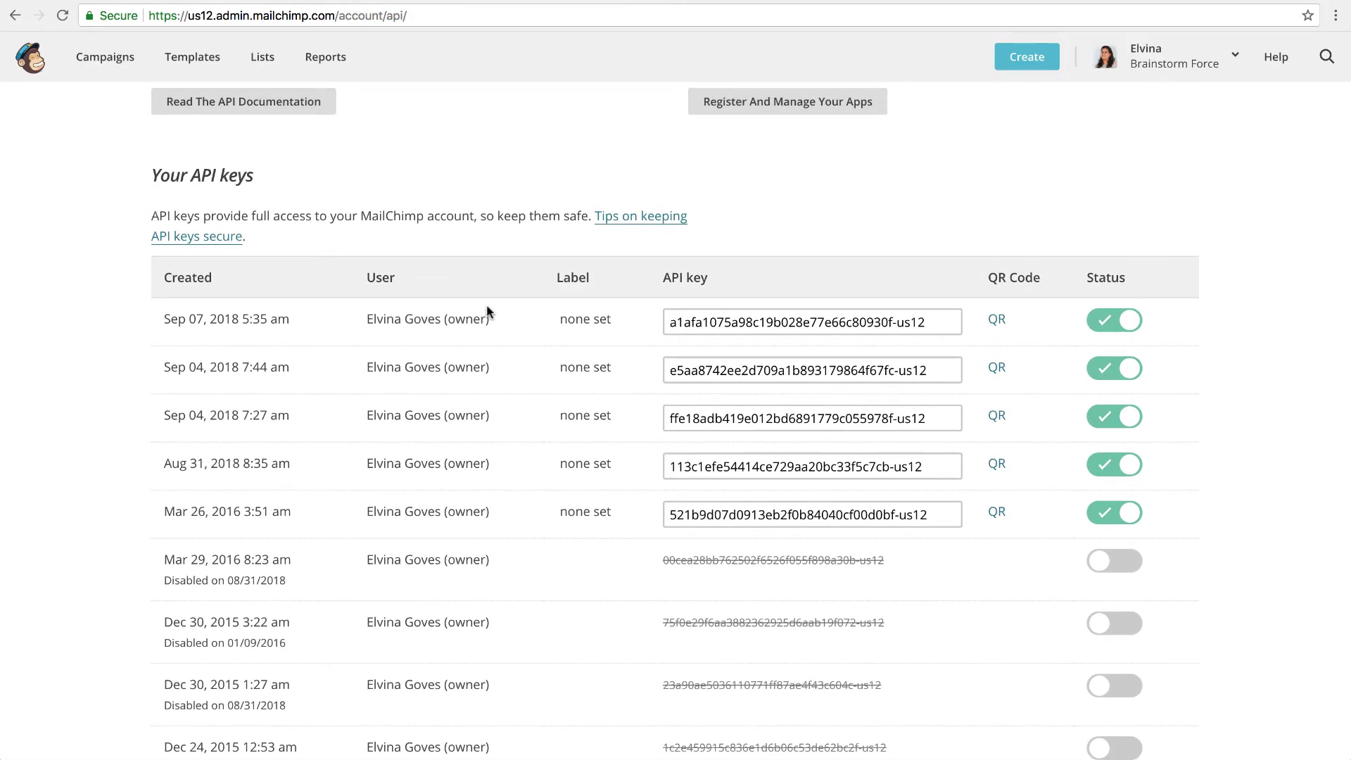
pyautogui.scroll(-4, 487, 310)
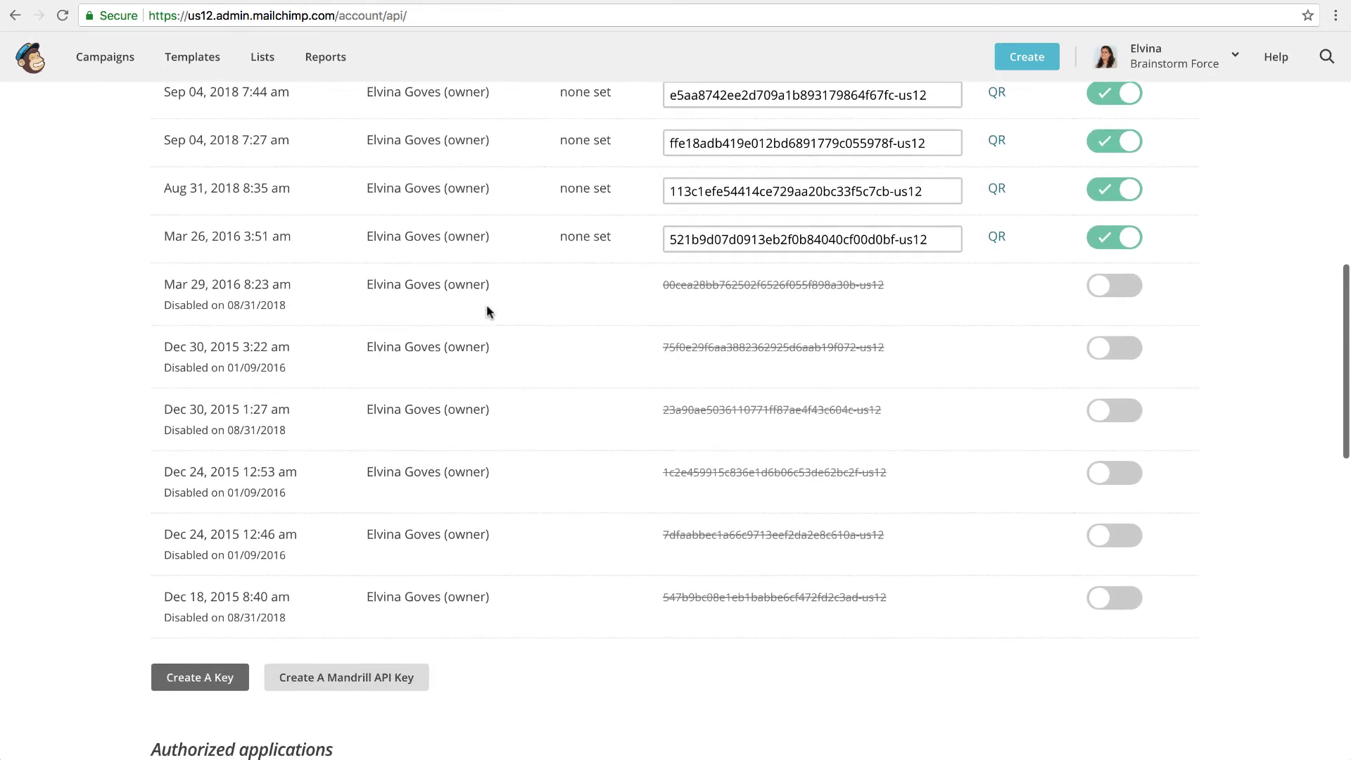
pyautogui.scroll(4, 486, 307)
pyautogui.scroll(2, 487, 311)
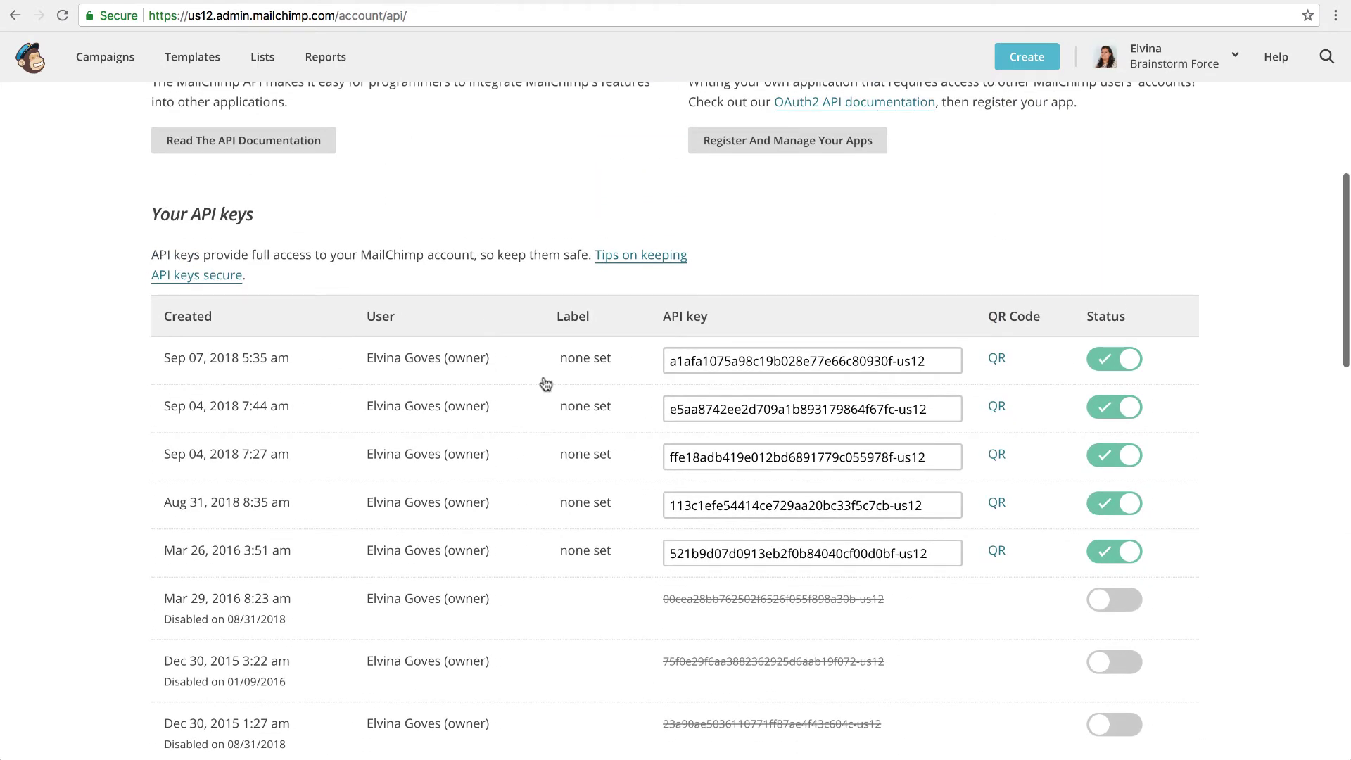
pyautogui.scroll(-4, 703, 408)
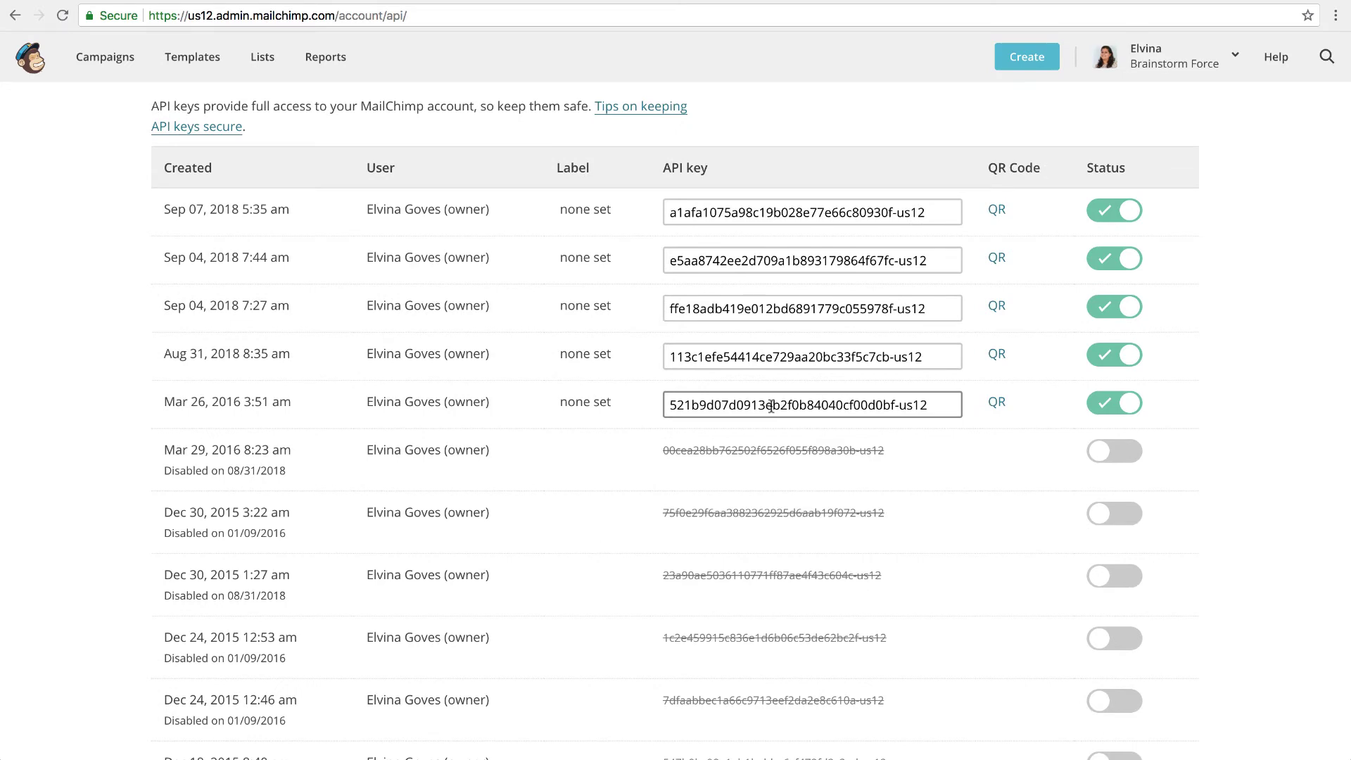
pyautogui.scroll(-8, 630, 470)
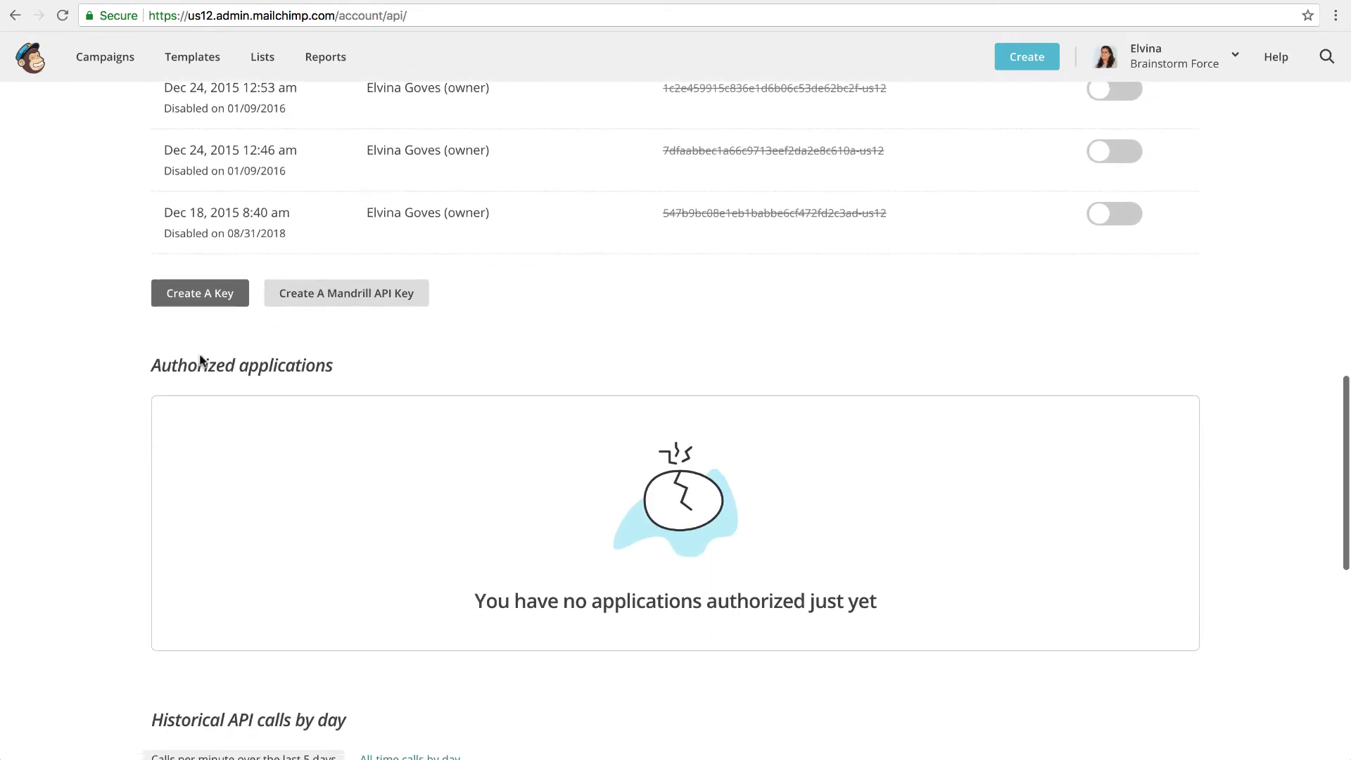
pyautogui.click(206, 302)
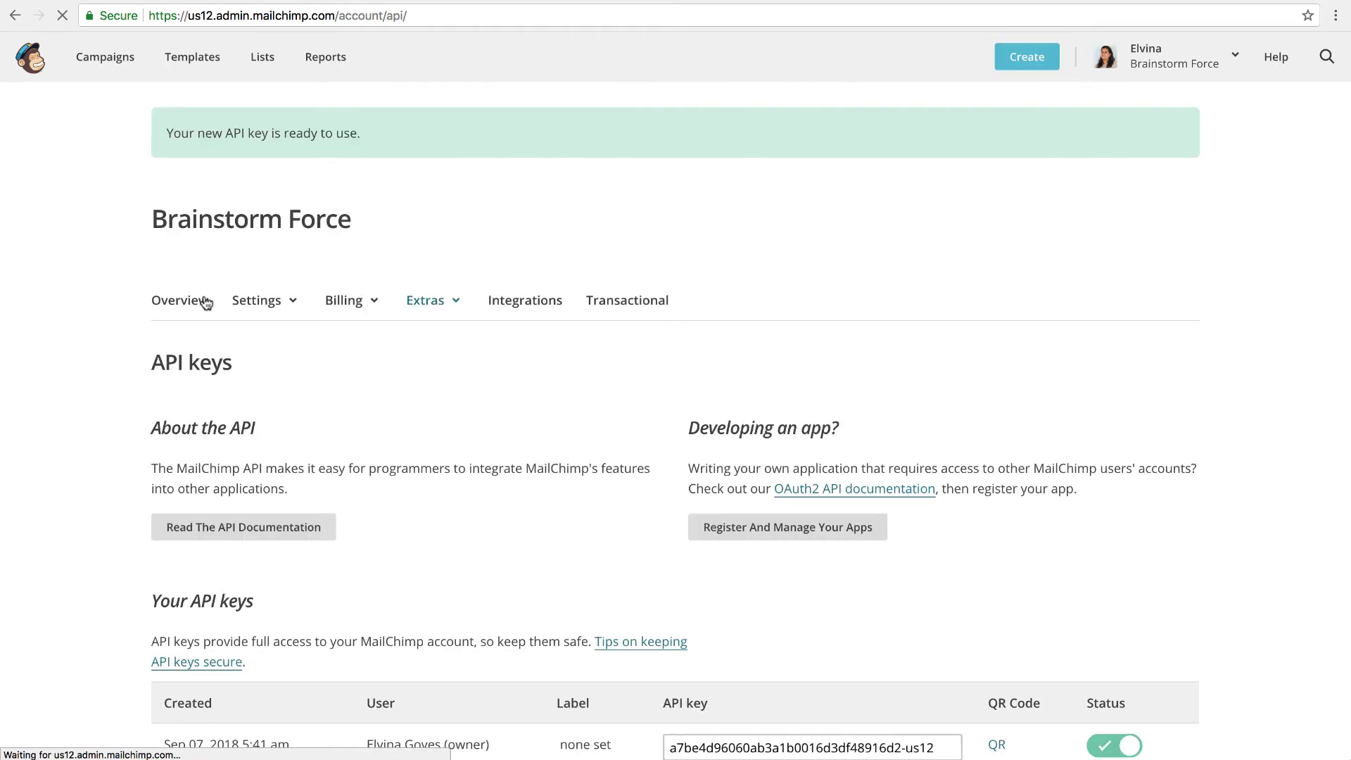
# Copy the newly created API key from the most recent row of the key table.
pyautogui.scroll(-3, 835, 461)
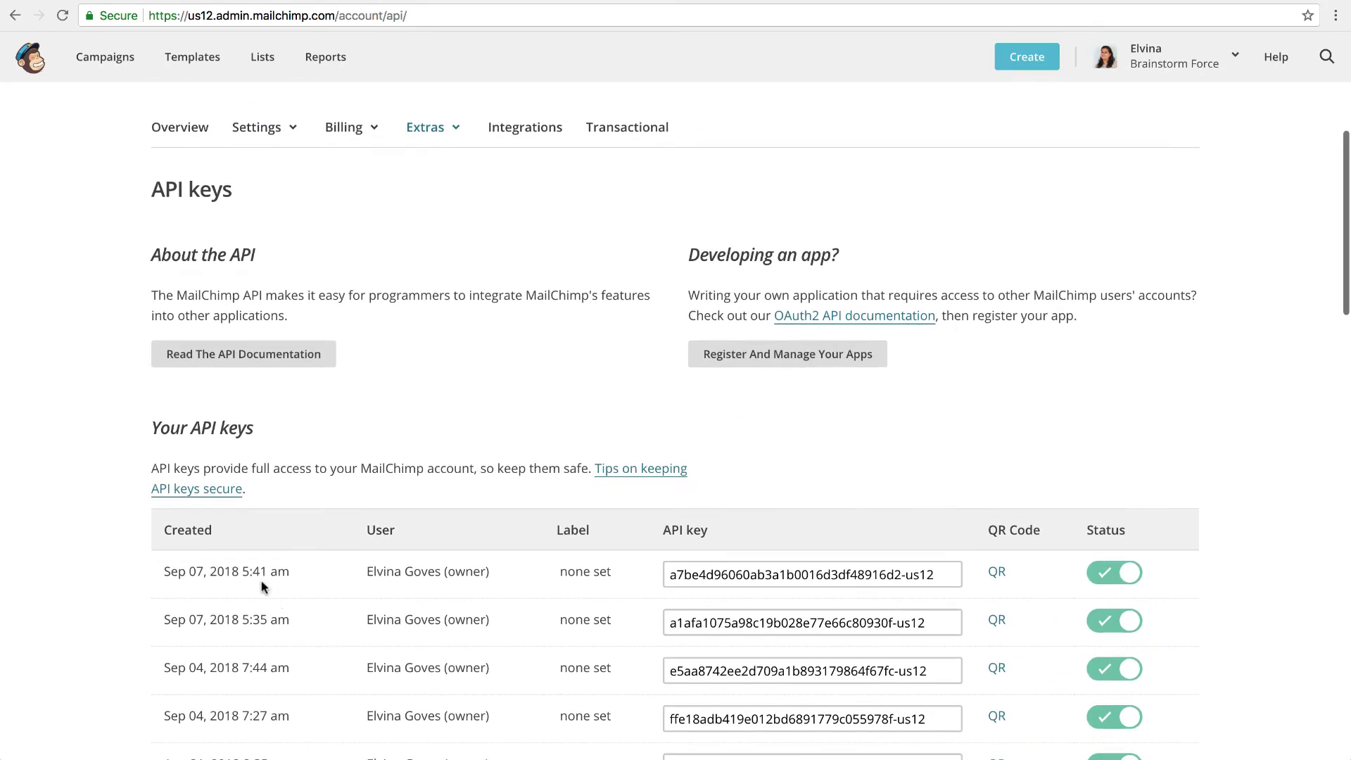
pyautogui.tripleClick(784, 575)
pyautogui.press('super+c')
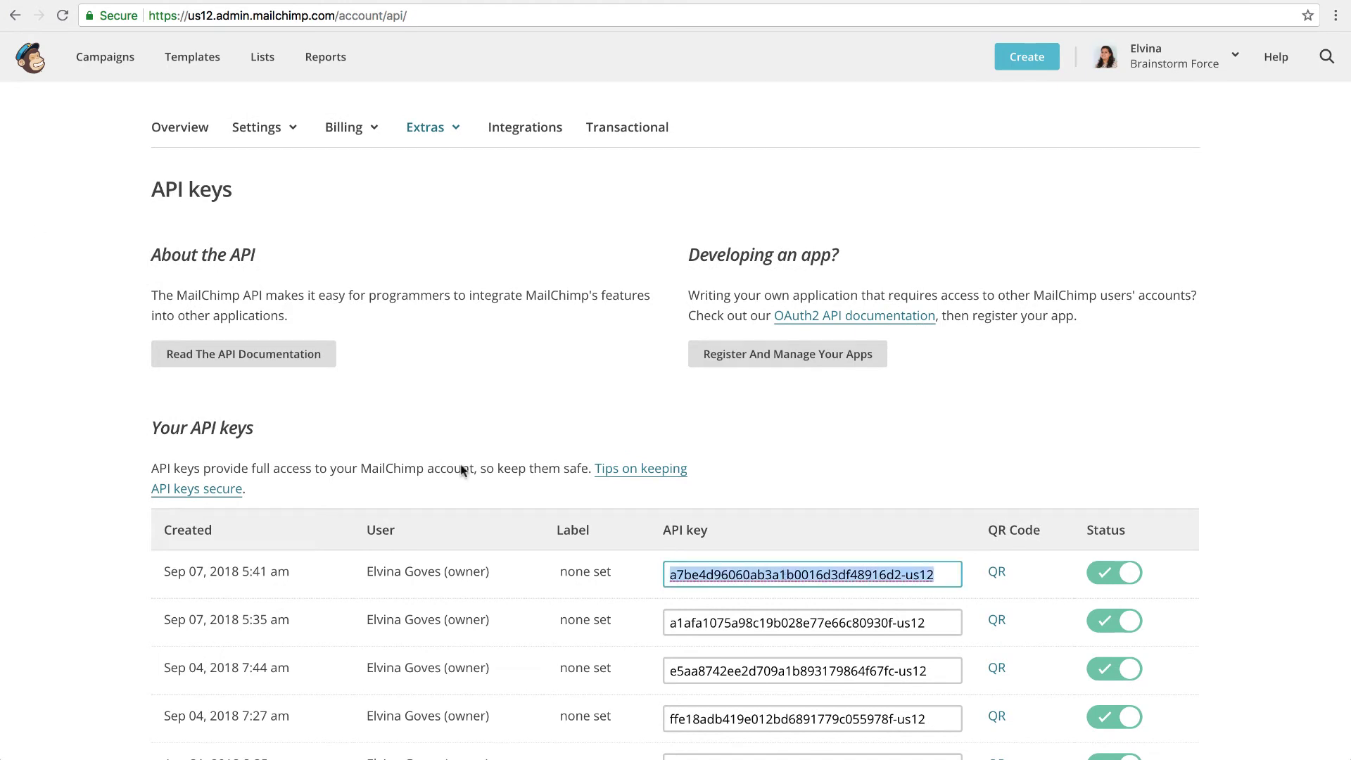
# Switch back to Convert Pro, paste the API key, name the integration "MailChimp + Convert Pro" and authenticate it.
pyautogui.click(169, 1)
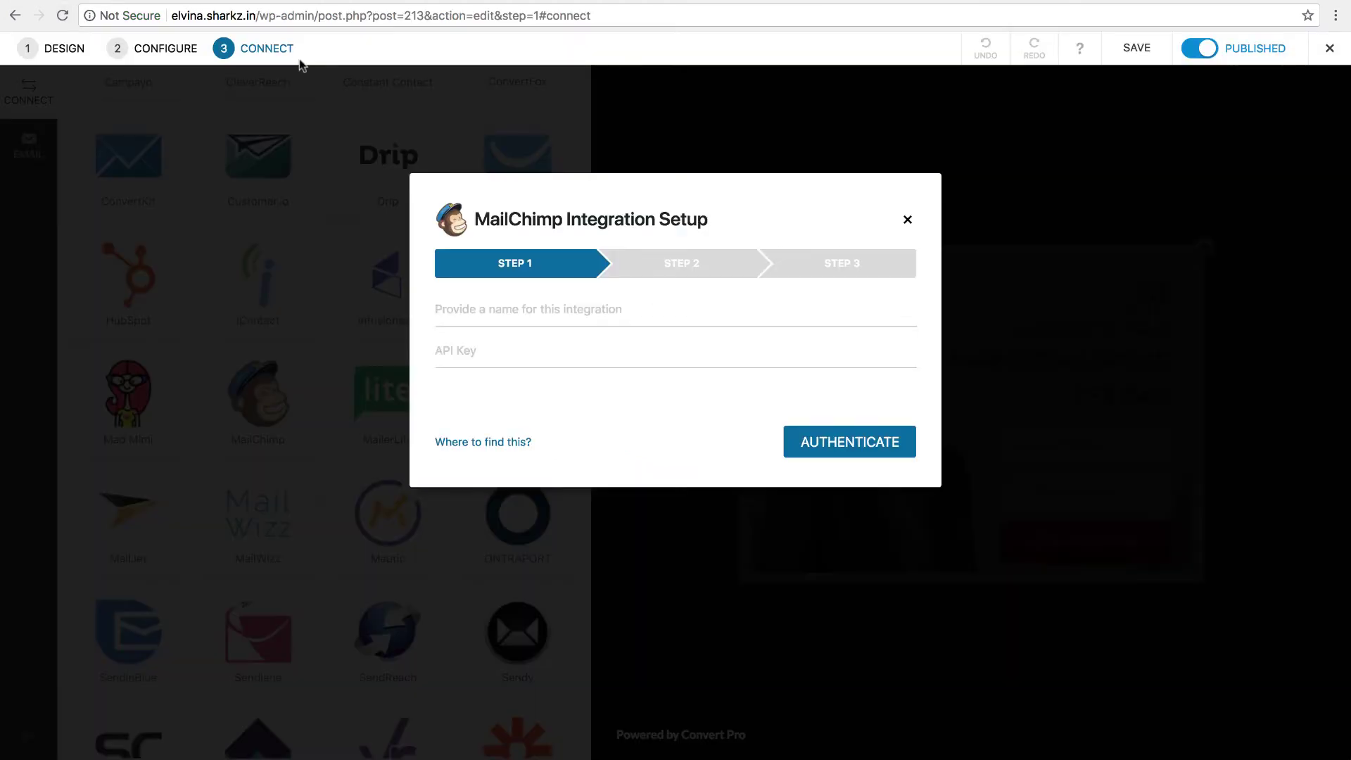
pyautogui.click(582, 359)
pyautogui.press('super+v')
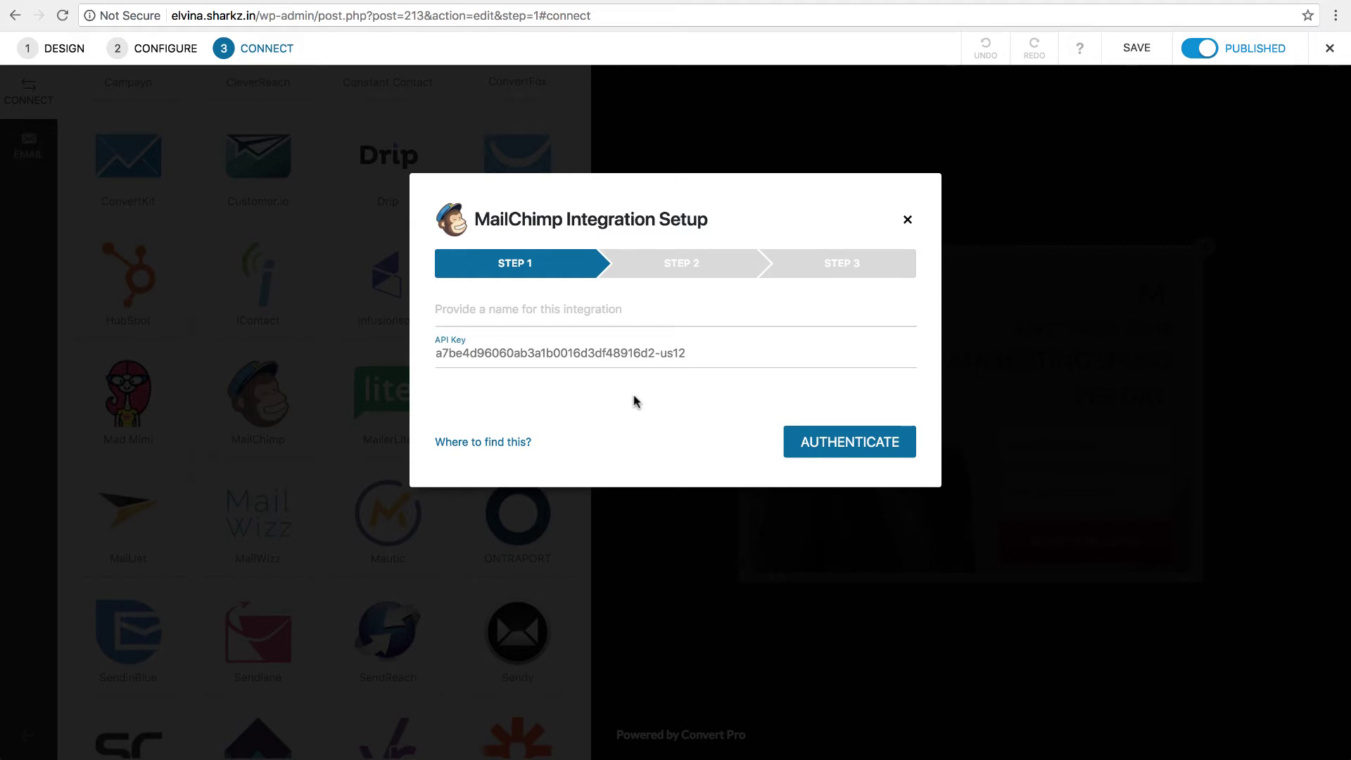
pyautogui.click(616, 315)
pyautogui.write('MailChimp + Convert Pro')
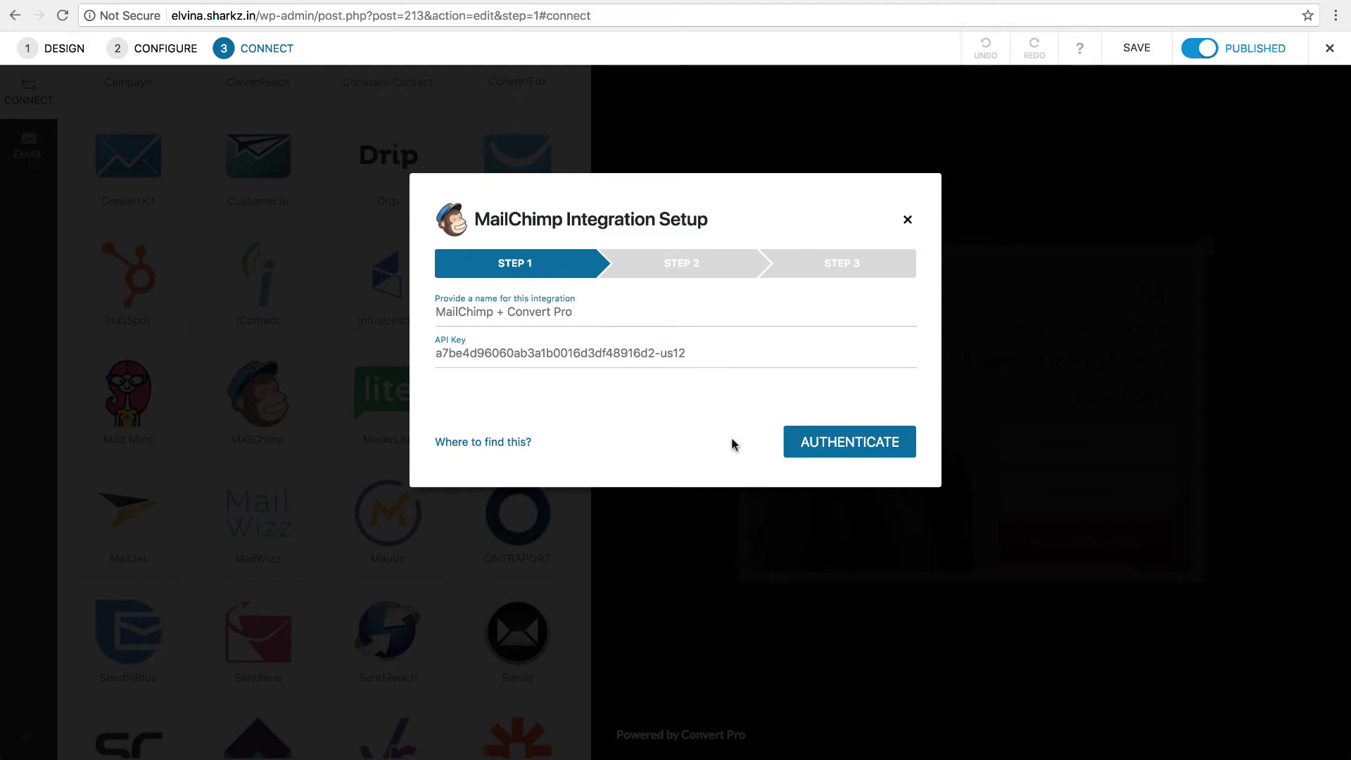
pyautogui.click(821, 443)
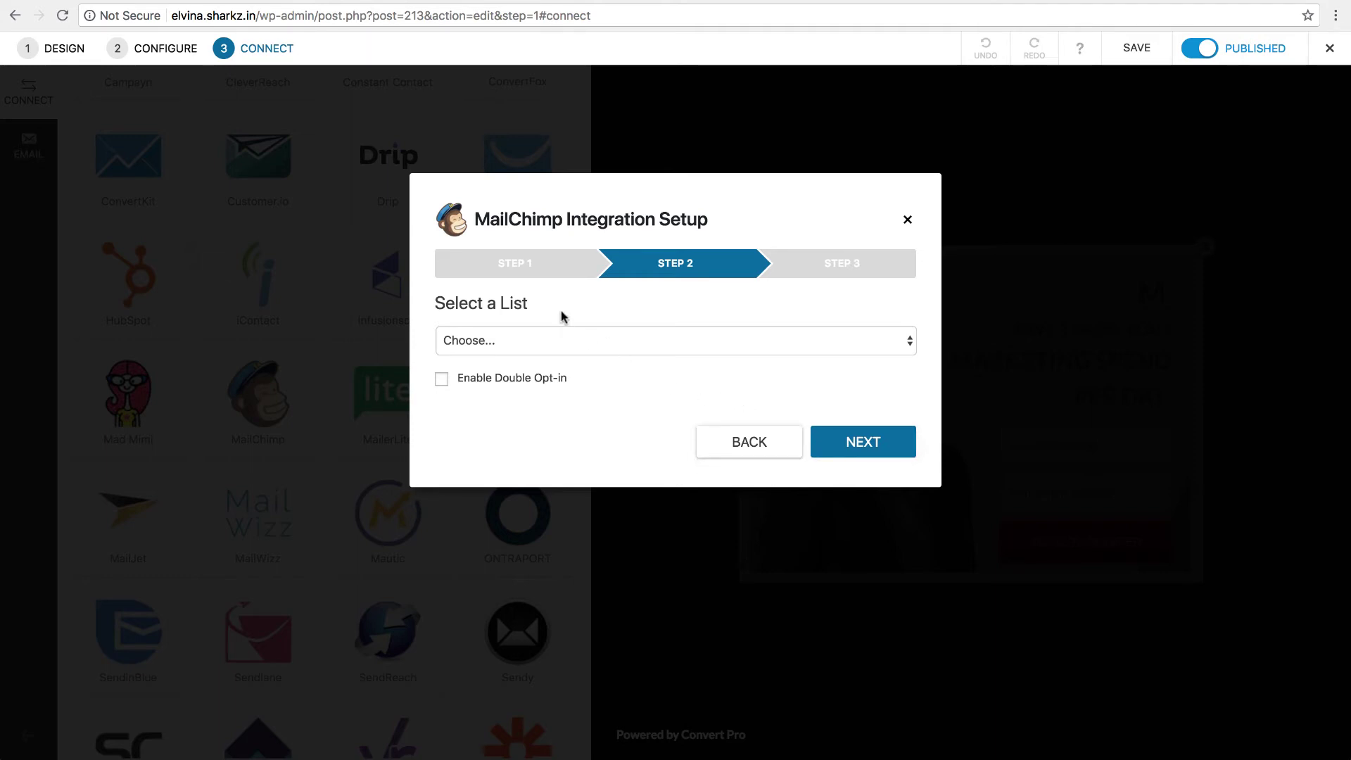
# Choose the "Opt-ins for Marketing Offer" list for the integration and proceed to field mapping.
pyautogui.click(909, 345)
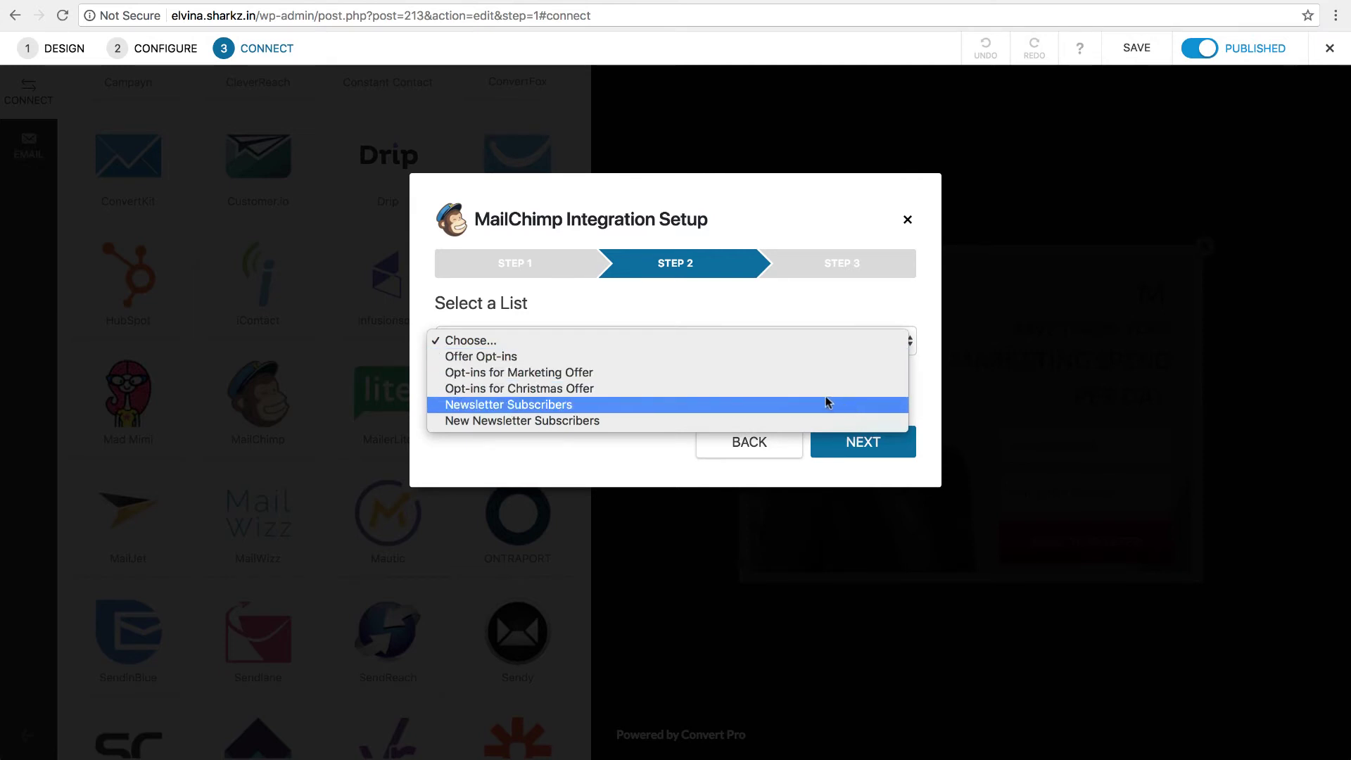
pyautogui.click(768, 372)
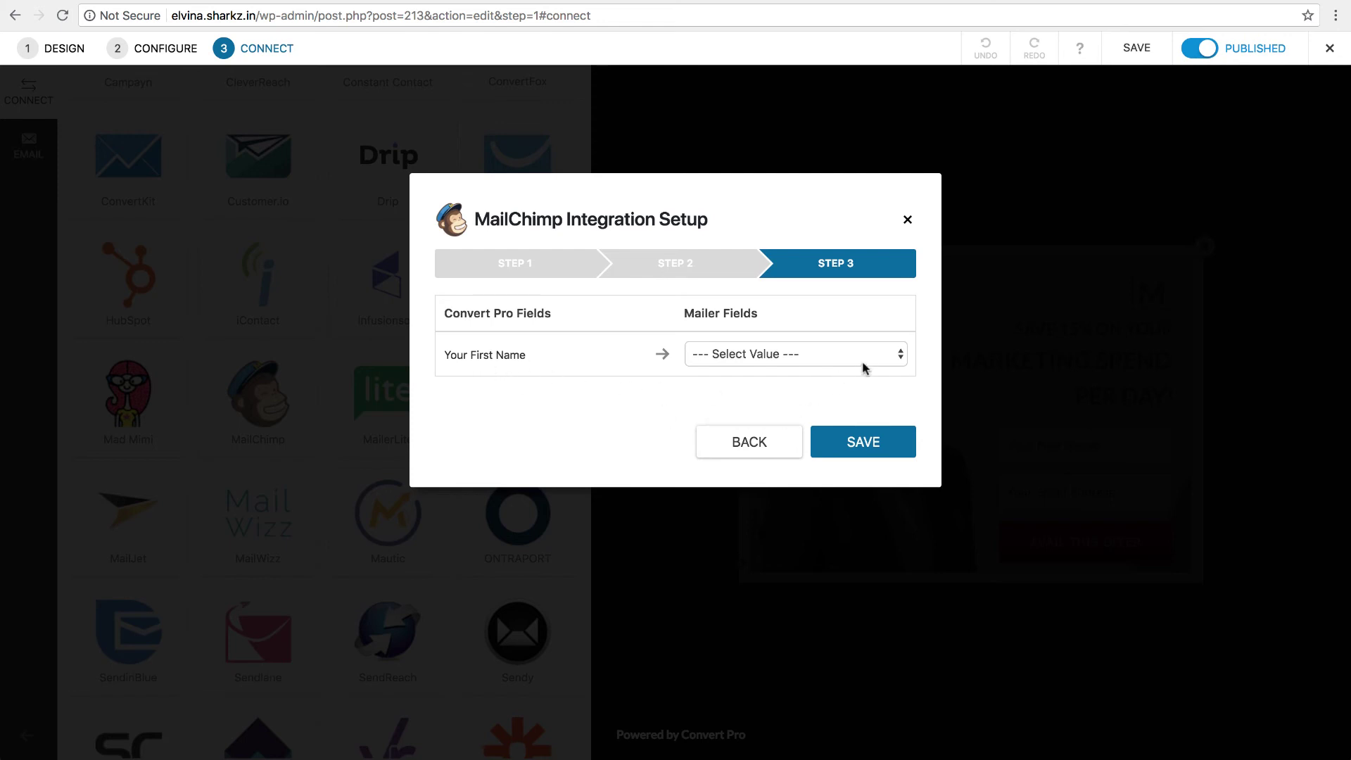
pyautogui.click(881, 360)
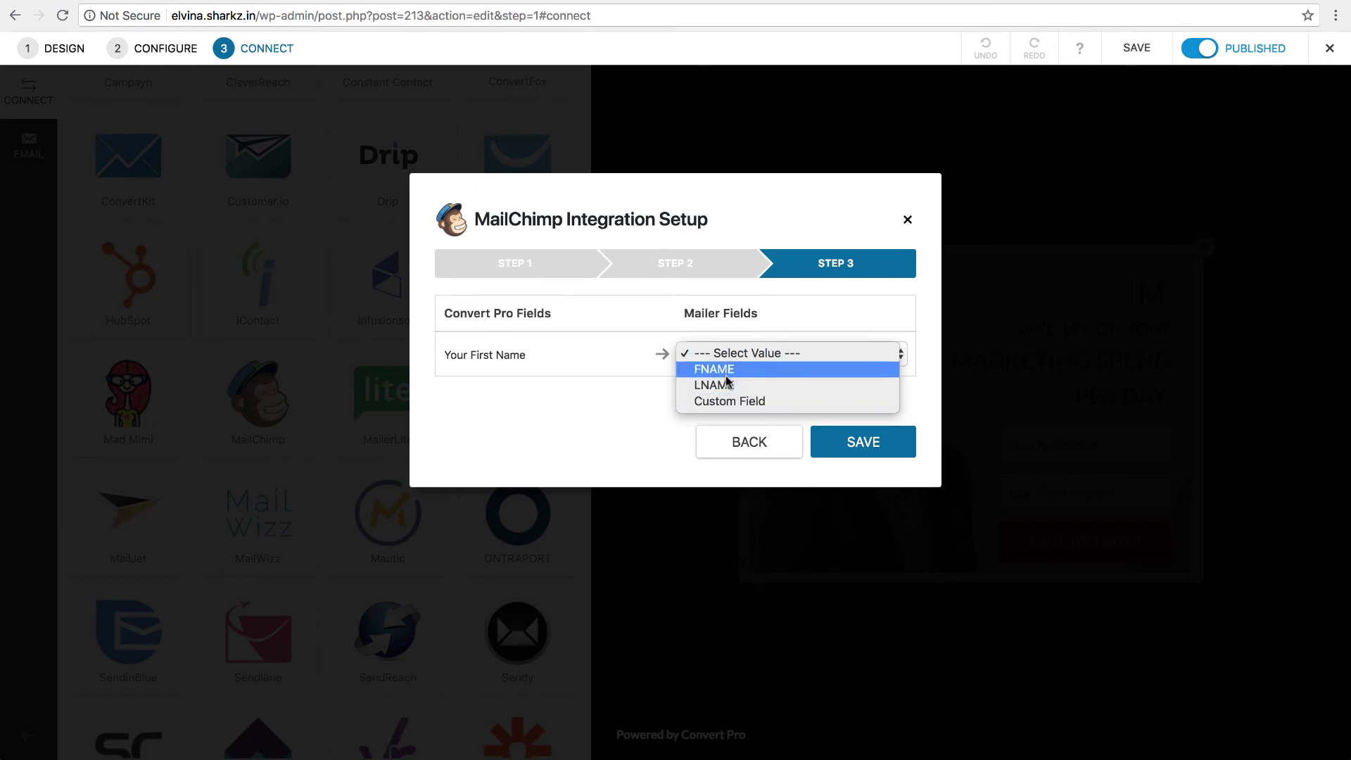
pyautogui.click(648, 404)
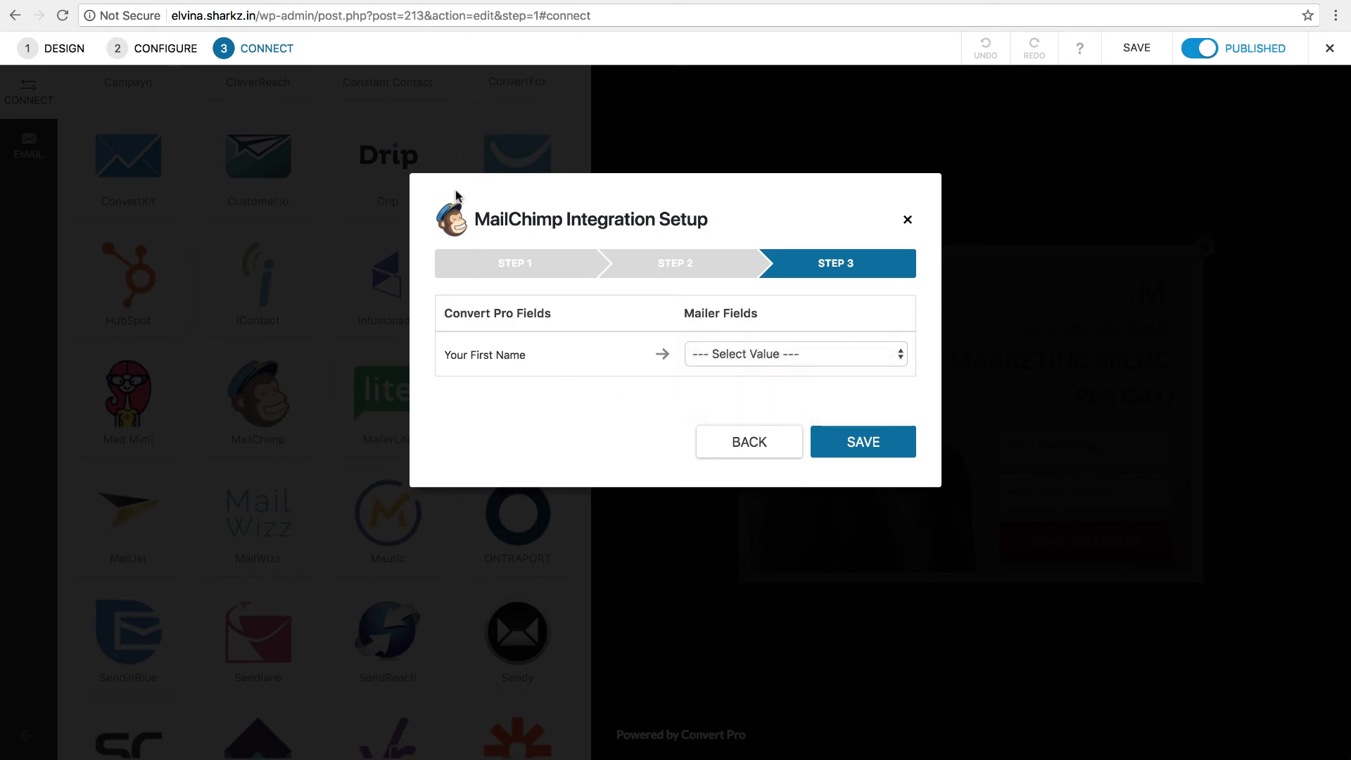
# Switch to MailChimp and check the first name field's merge tag in the "Opt-ins for Marketing Offer" list settings.
pyautogui.click(394, 5)
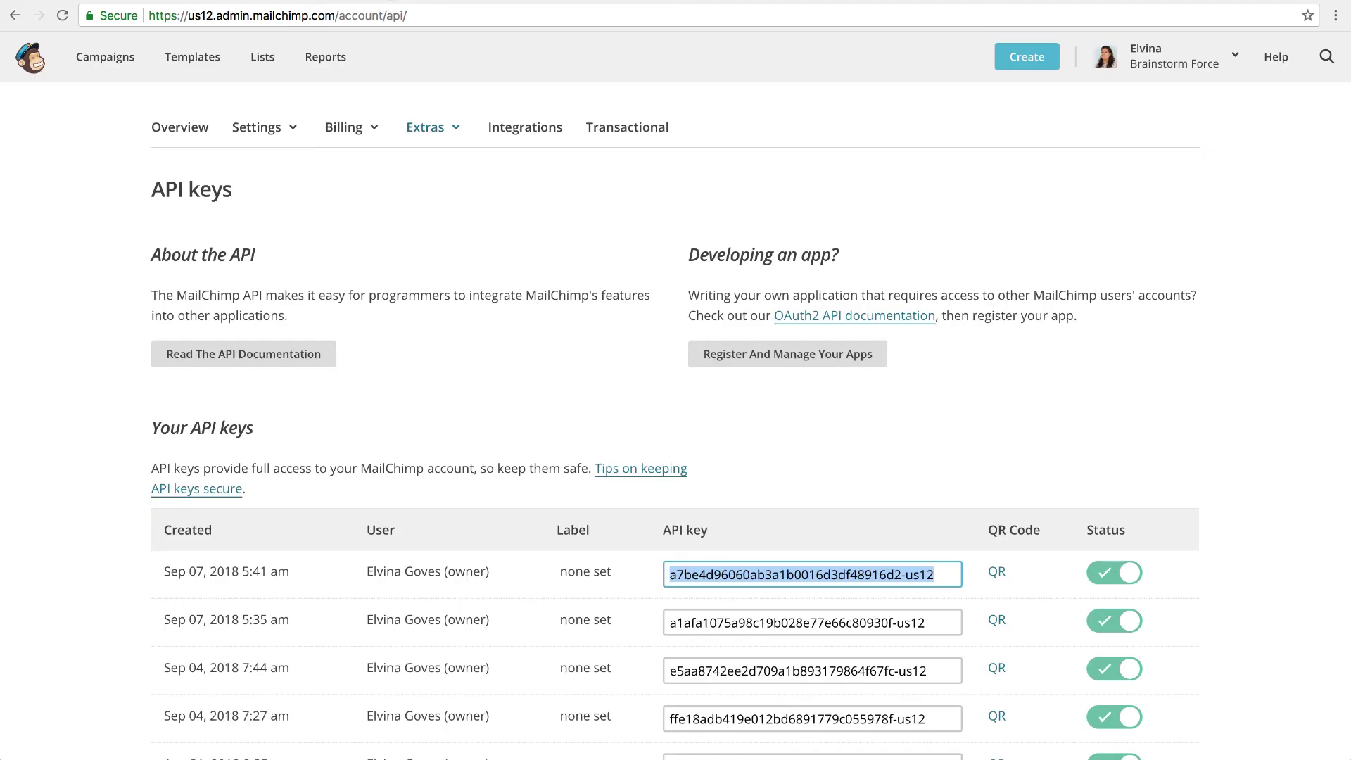
pyautogui.click(270, 66)
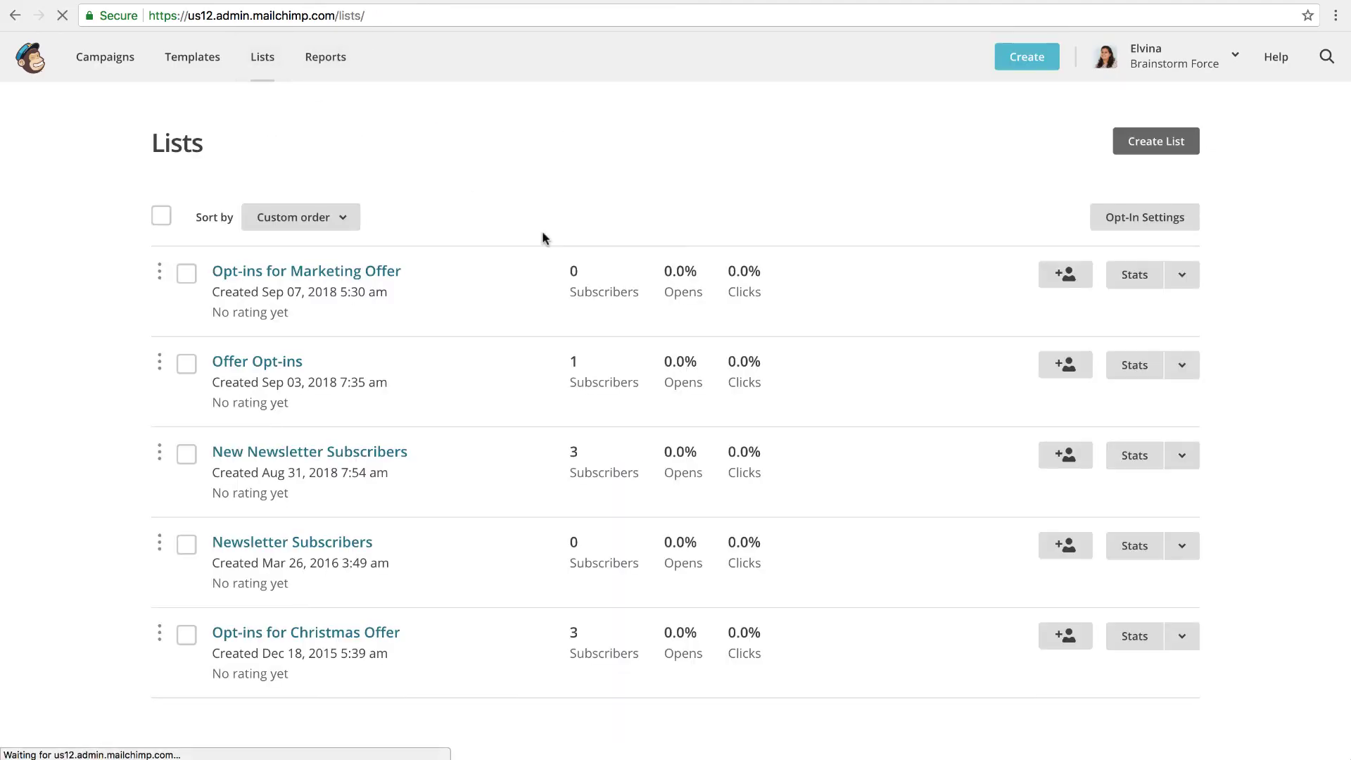
pyautogui.click(391, 274)
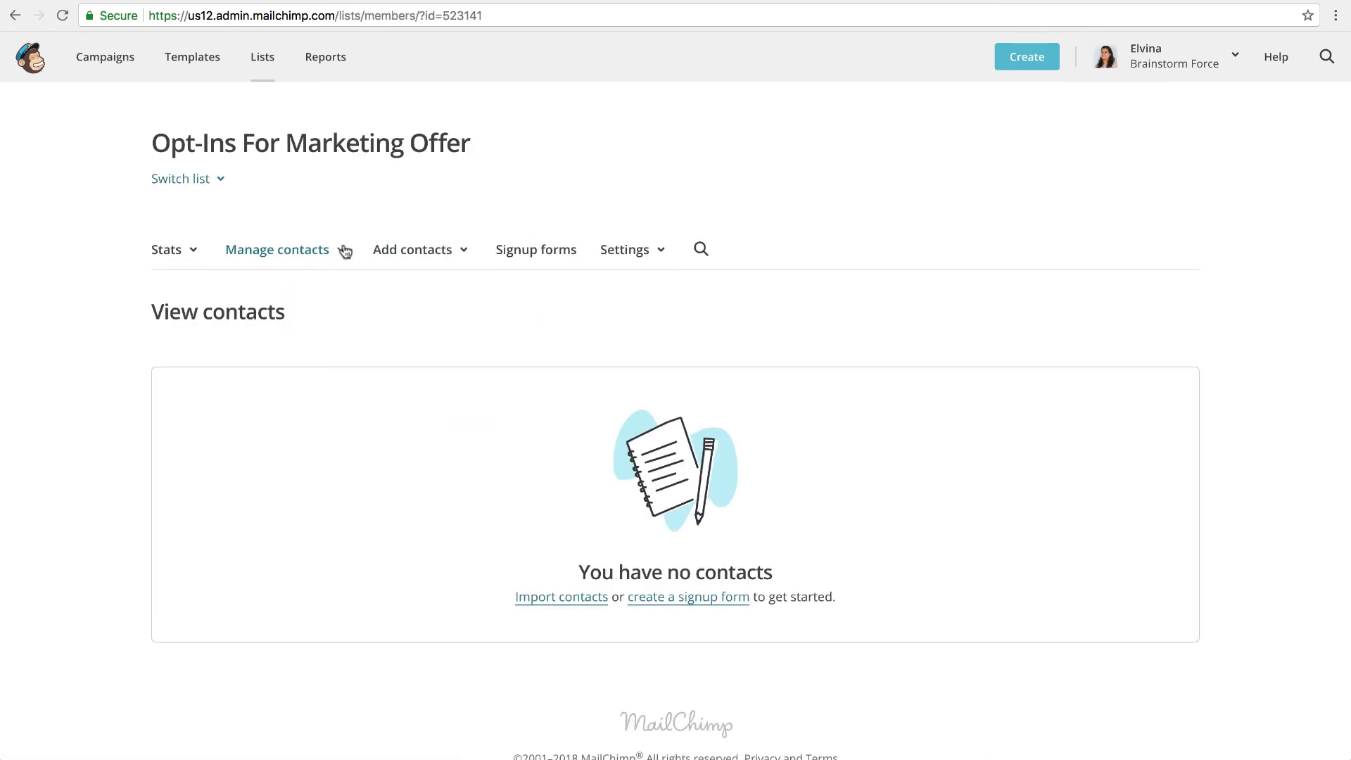
pyautogui.click(666, 253)
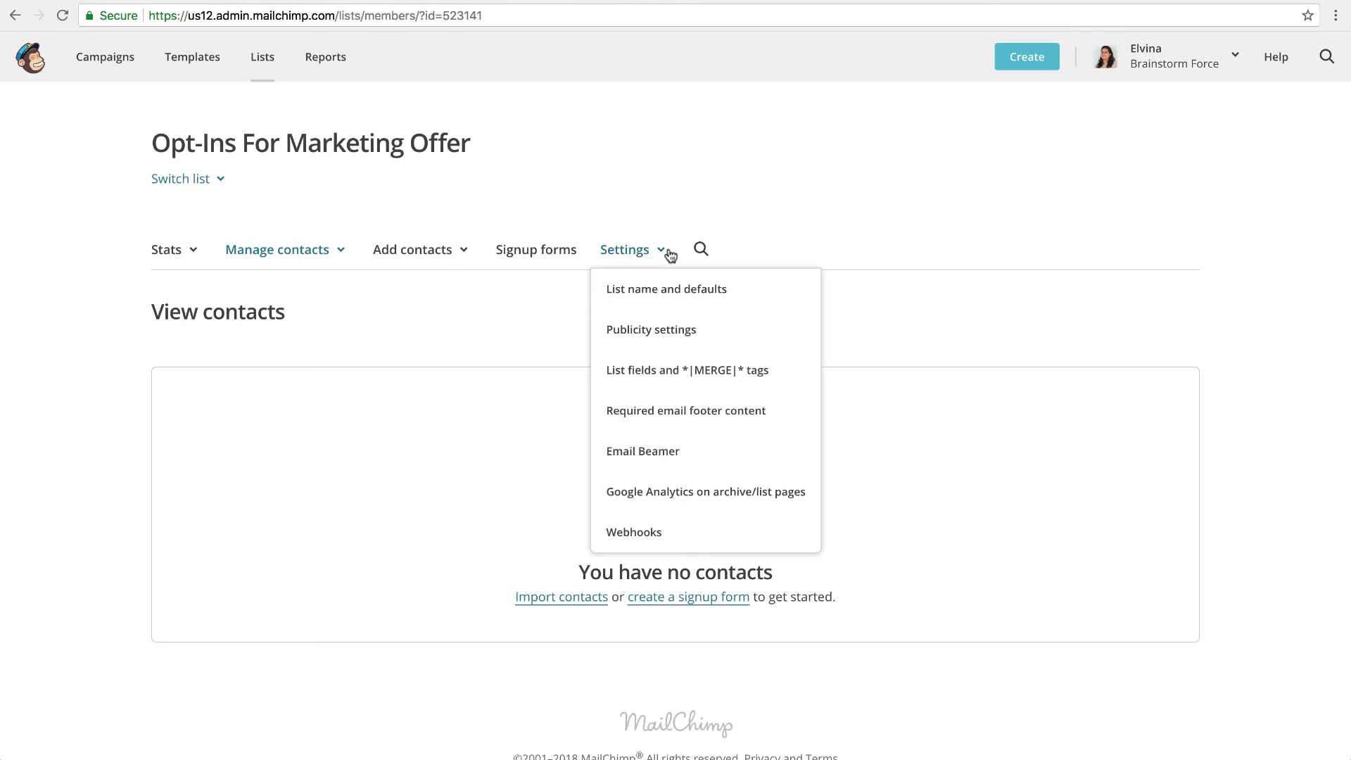
pyautogui.click(665, 374)
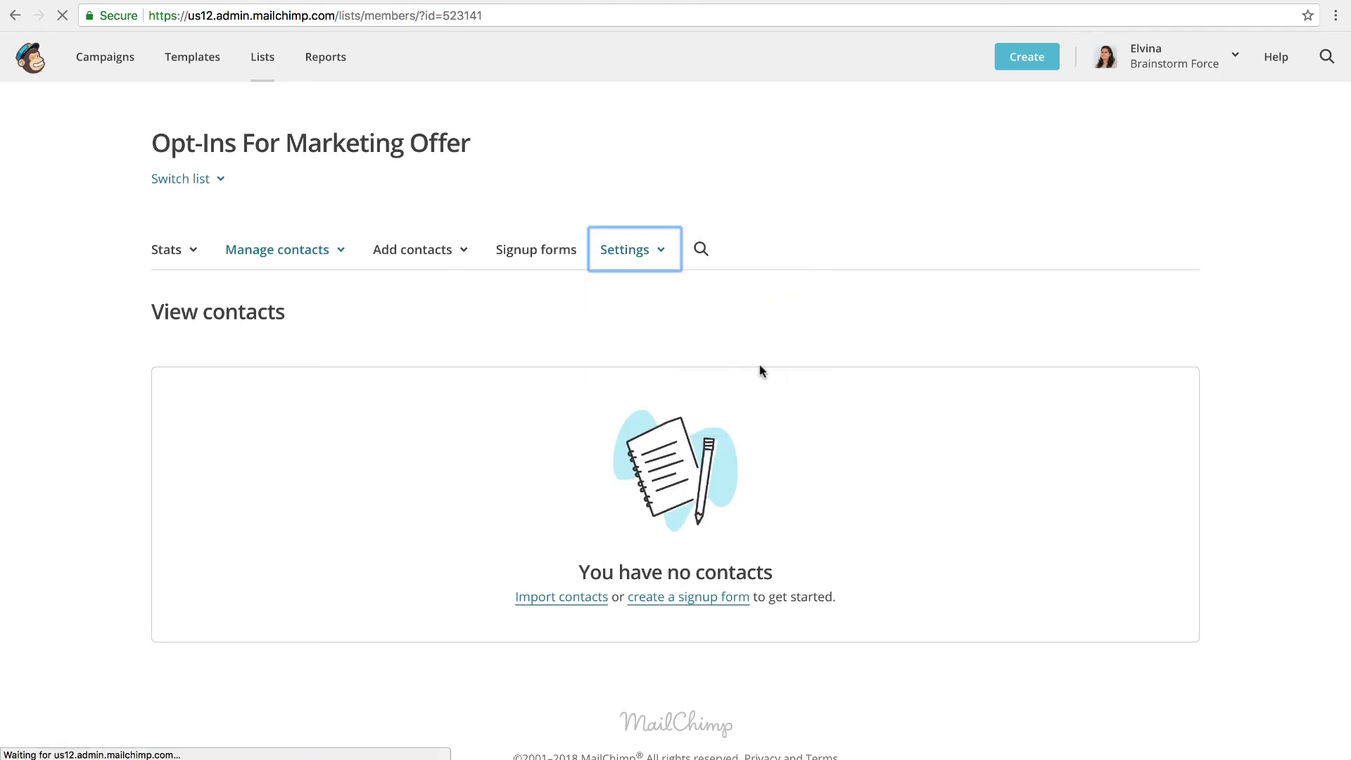
pyautogui.scroll(-3, 774, 370)
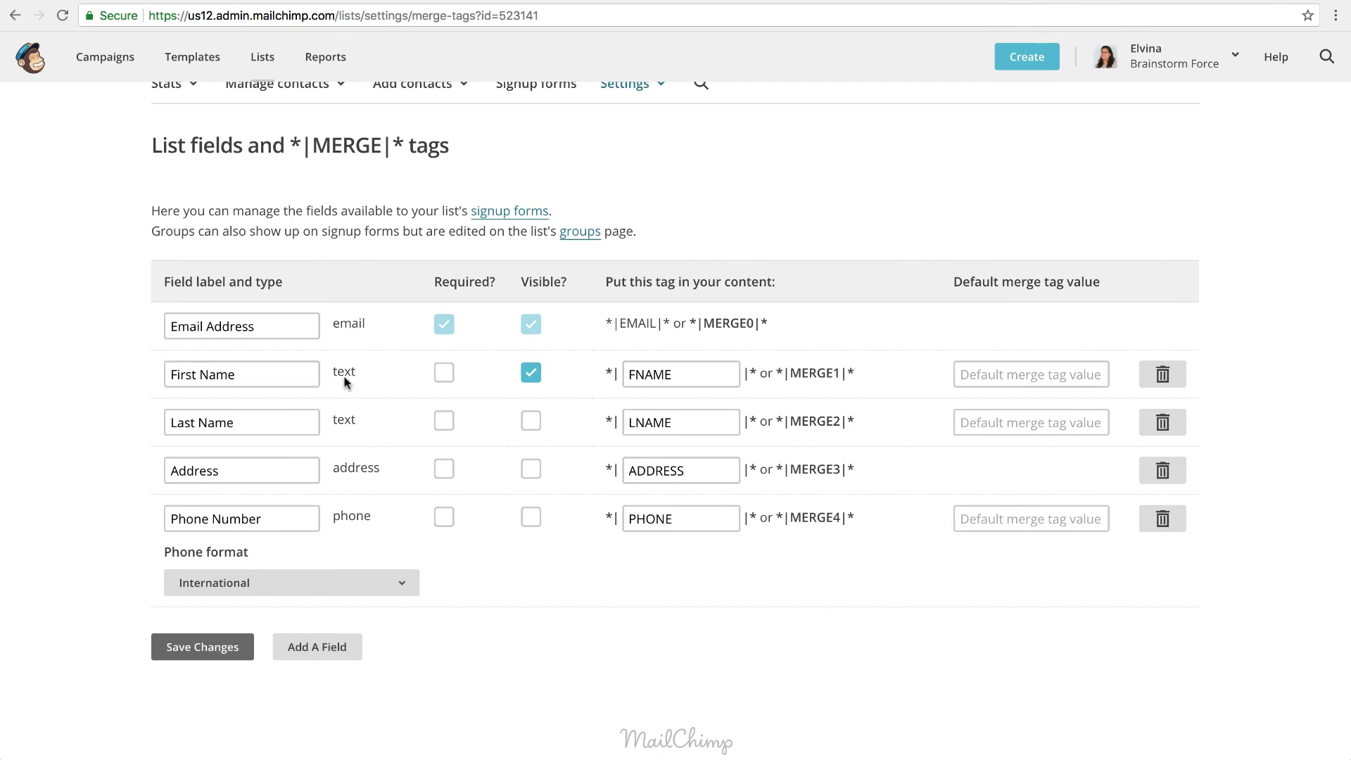
pyautogui.click(695, 373)
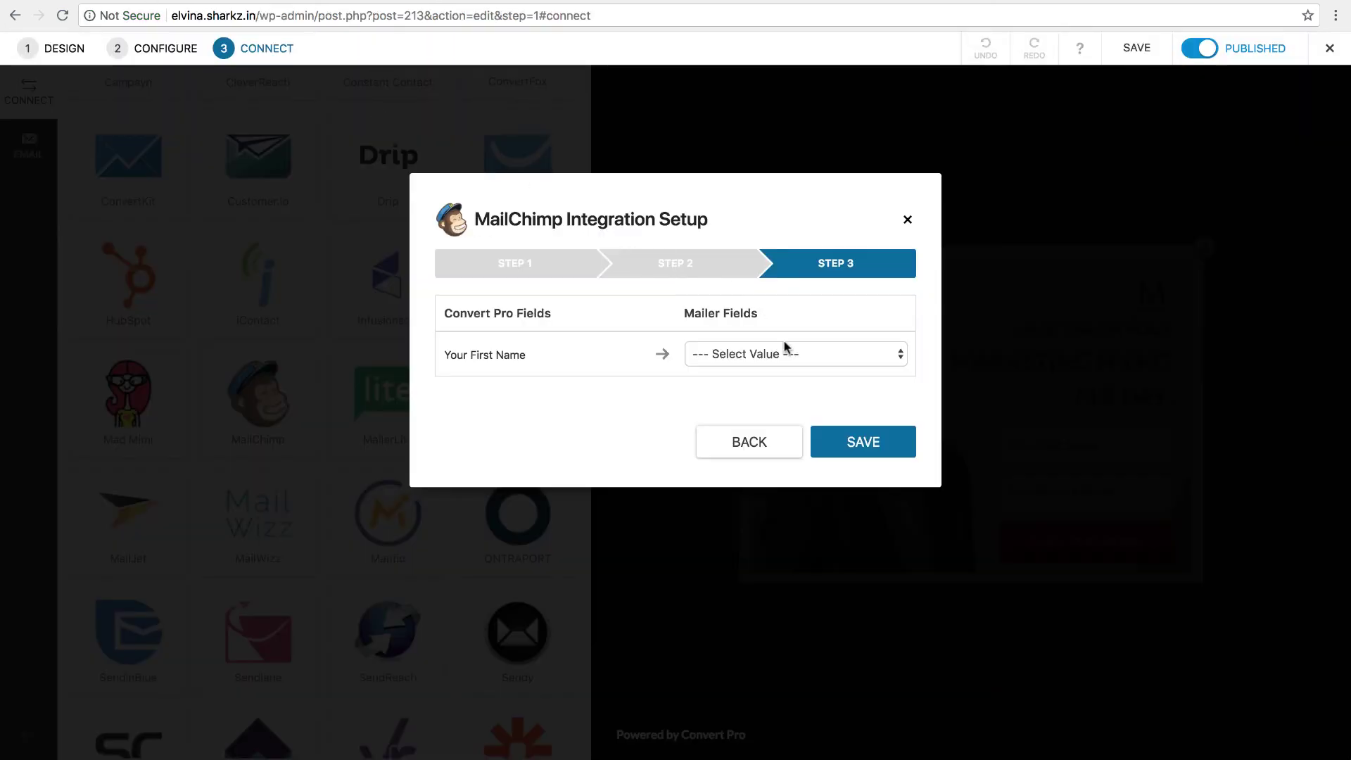
# In Convert Pro, map the "Your First Name" field to FNAME and save the MailChimp integration.
pyautogui.click(786, 353)
pyautogui.click(760, 369)
pyautogui.click(871, 443)
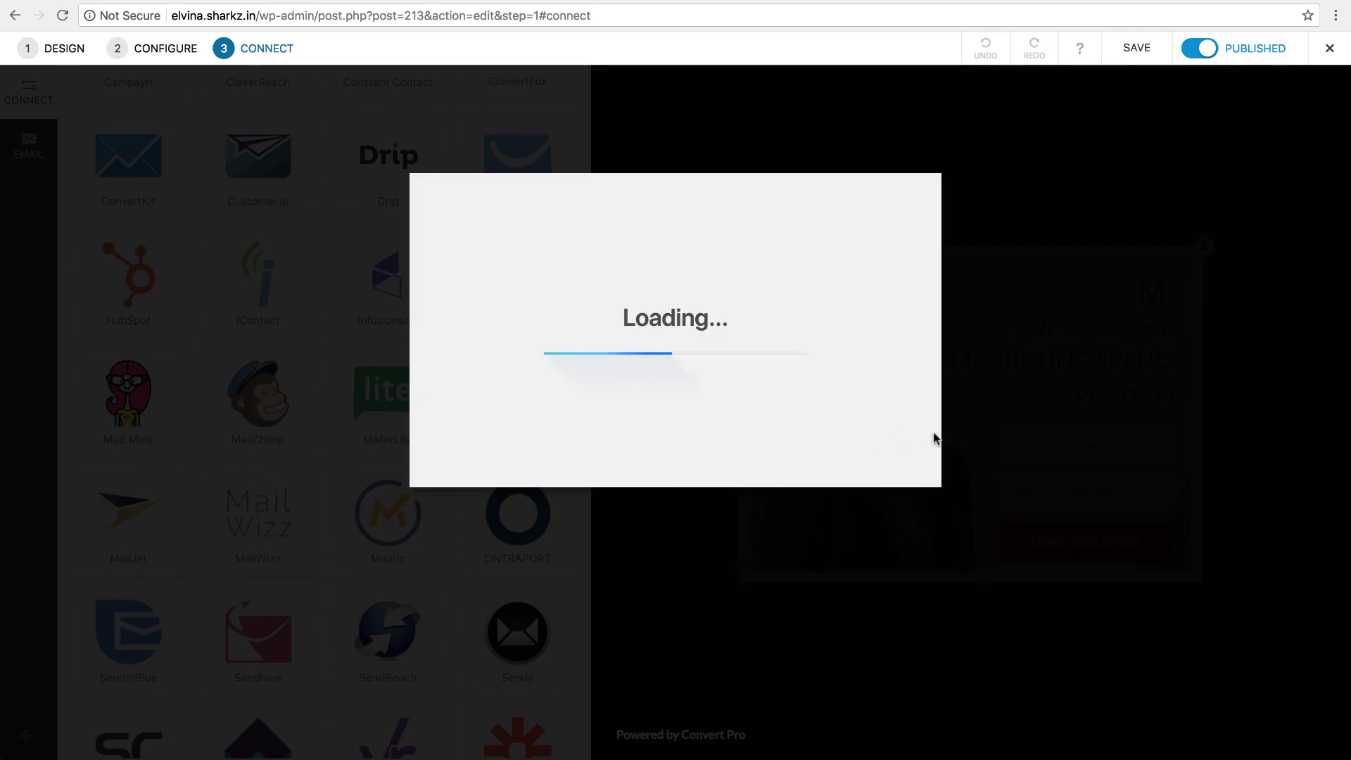